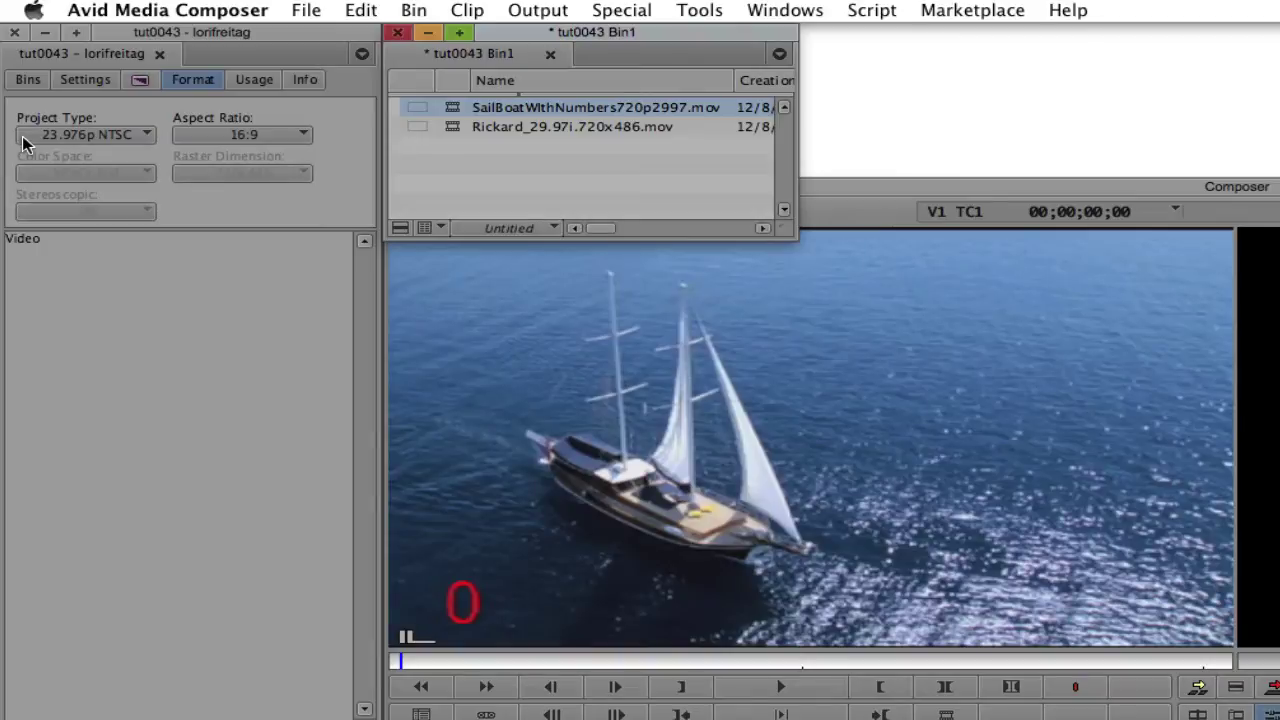
- Create and open a new 23.976p NTSC project named tut0043
{"action": "left_click", "coordinate": [851, 429]}
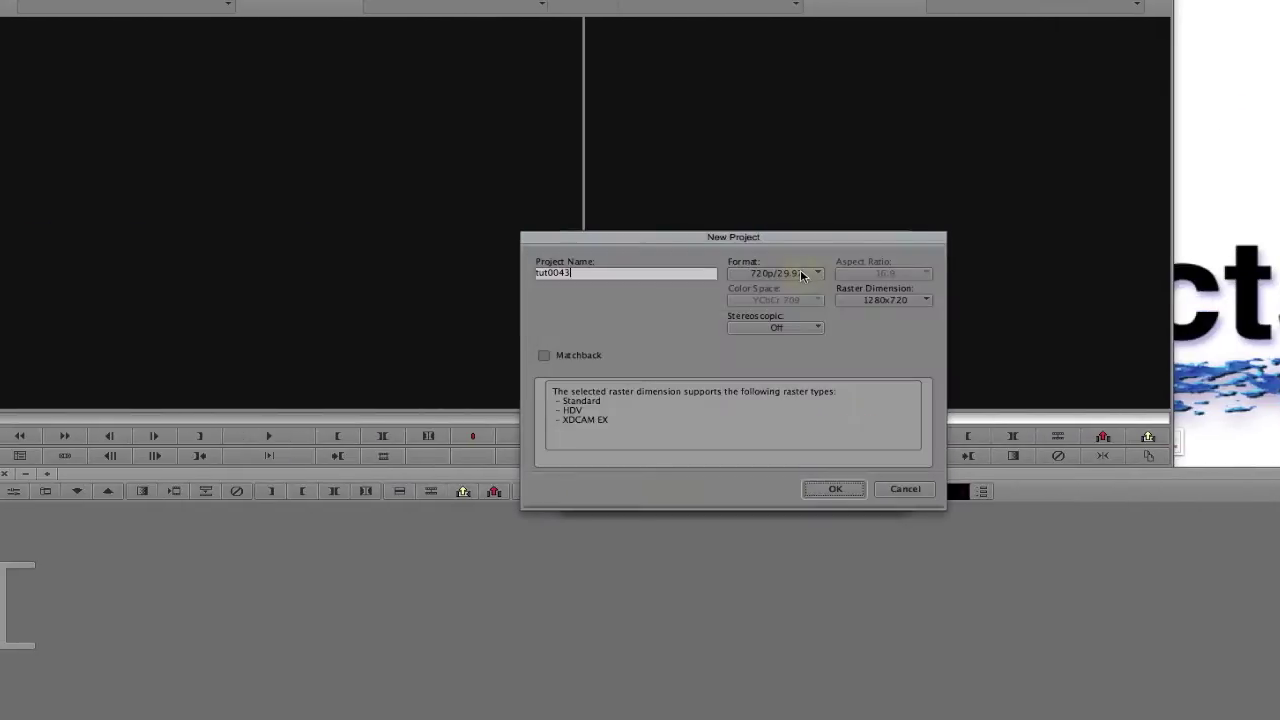
{"action": "left_click", "coordinate": [801, 274]}
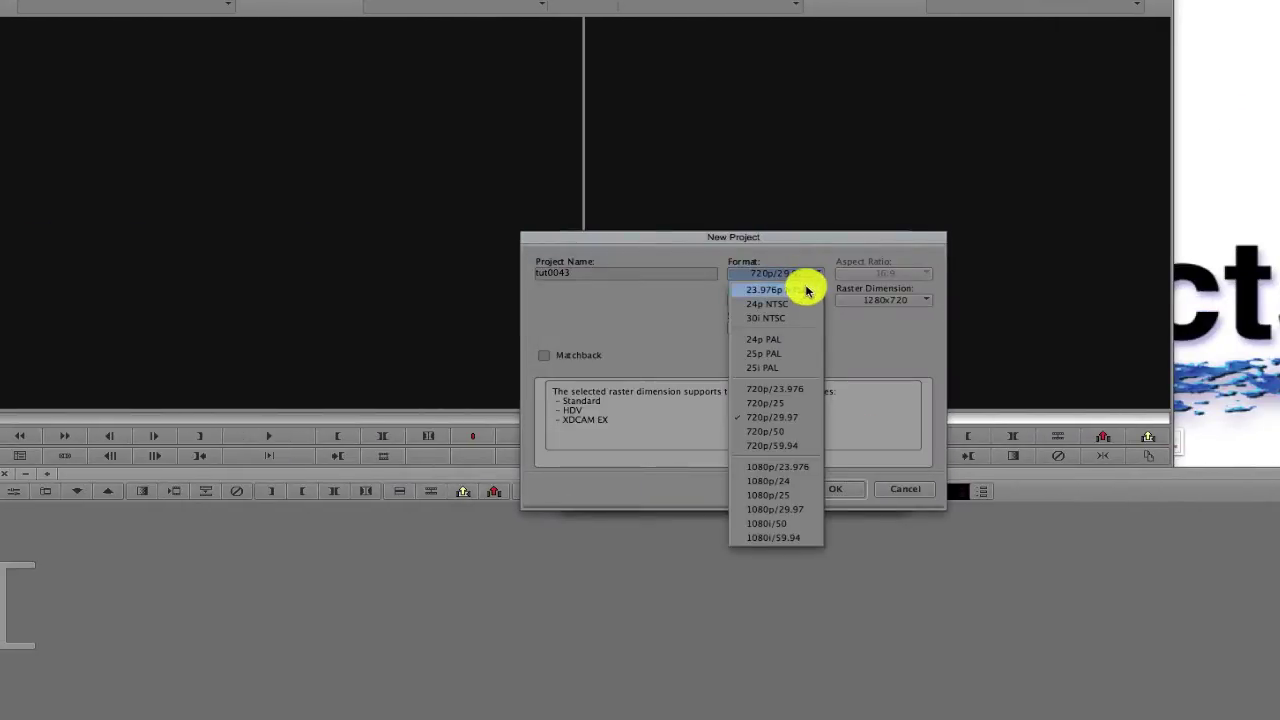
{"action": "left_click", "coordinate": [806, 290]}
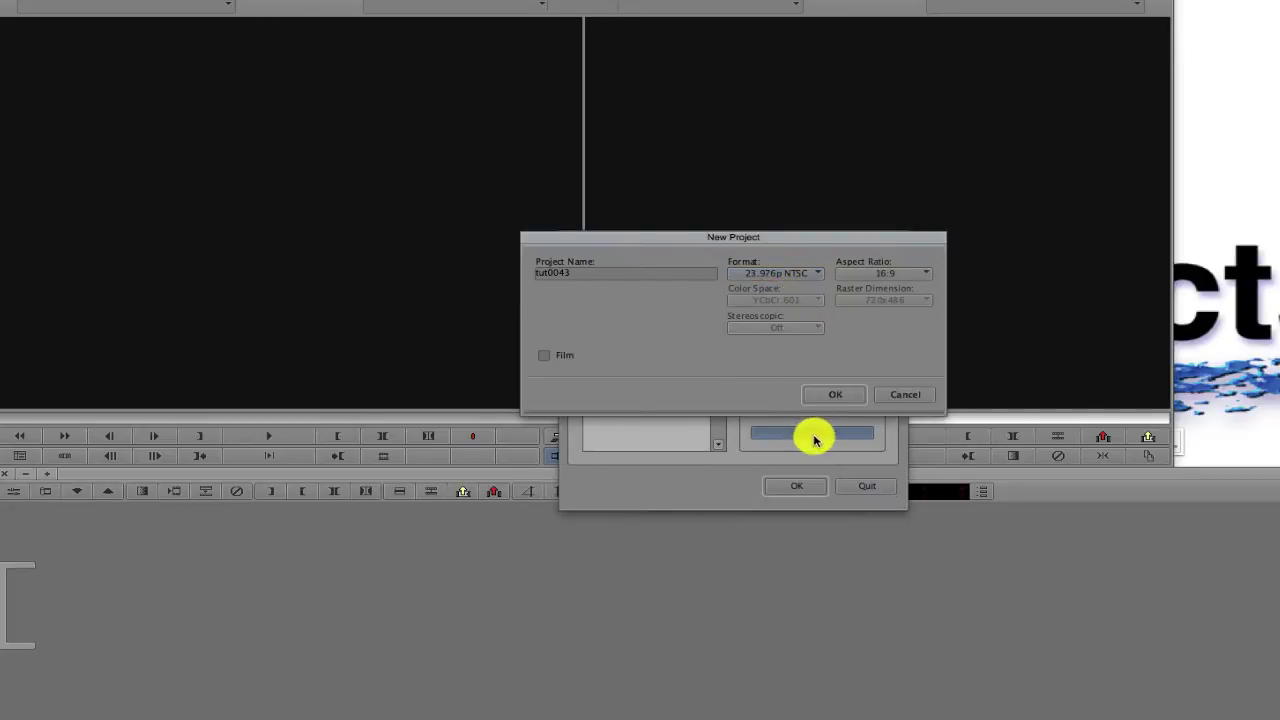
{"action": "left_click", "coordinate": [838, 396]}
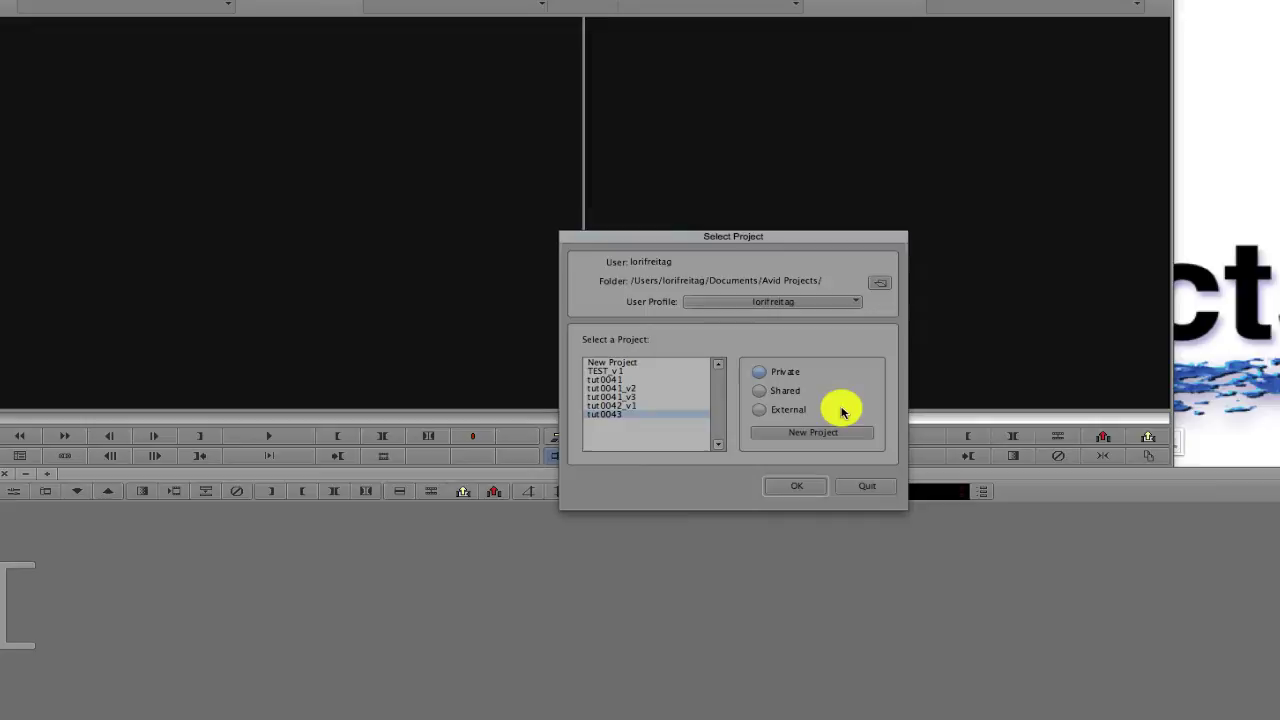
{"action": "left_click", "coordinate": [796, 486]}
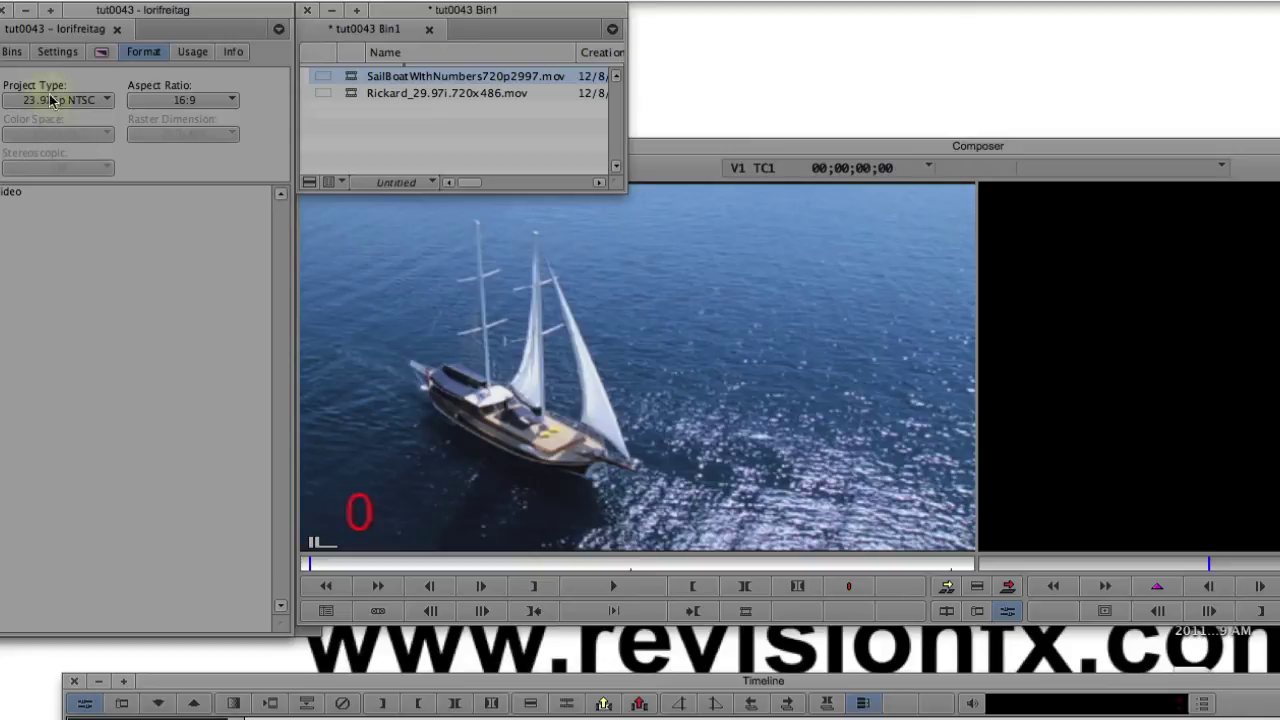
- Set the project type to 720p/23.976 and edit SailBoatWithNumbers720p2997.mov into a new sequence
{"action": "left_click_drag", "start_coordinate": [52, 100], "coordinate": [68, 145]}
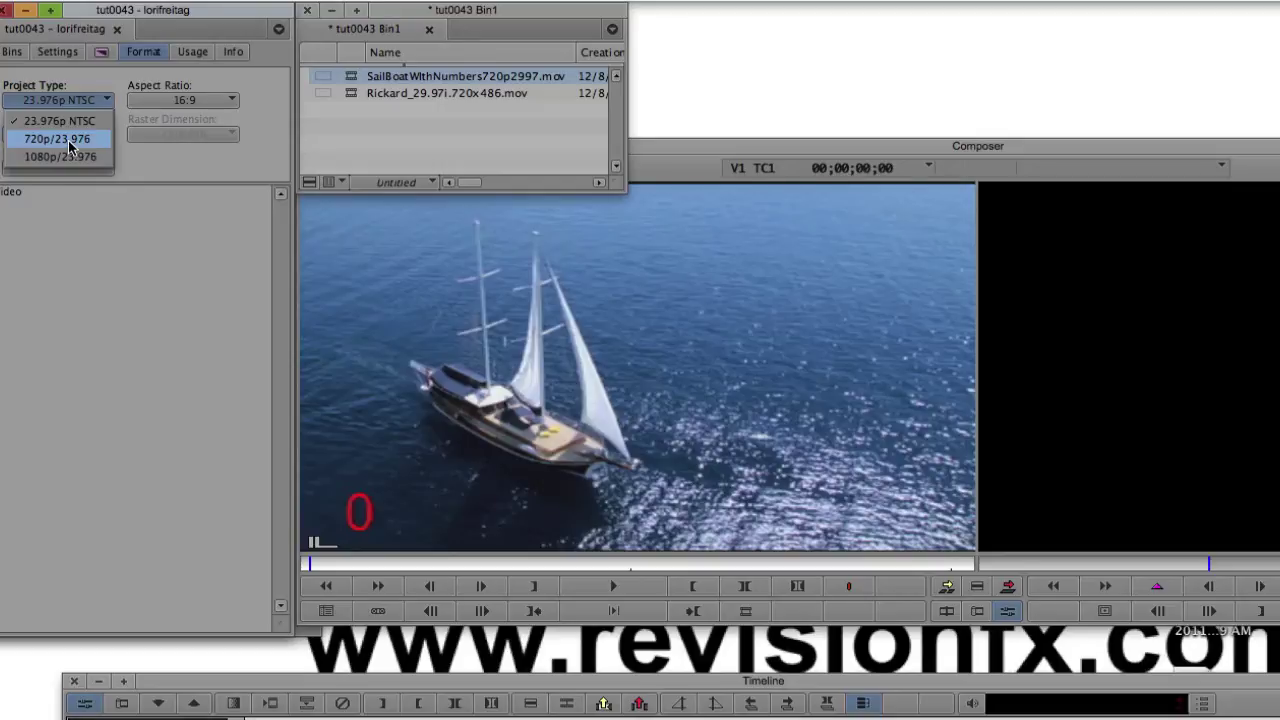
{"action": "left_click", "coordinate": [69, 147]}
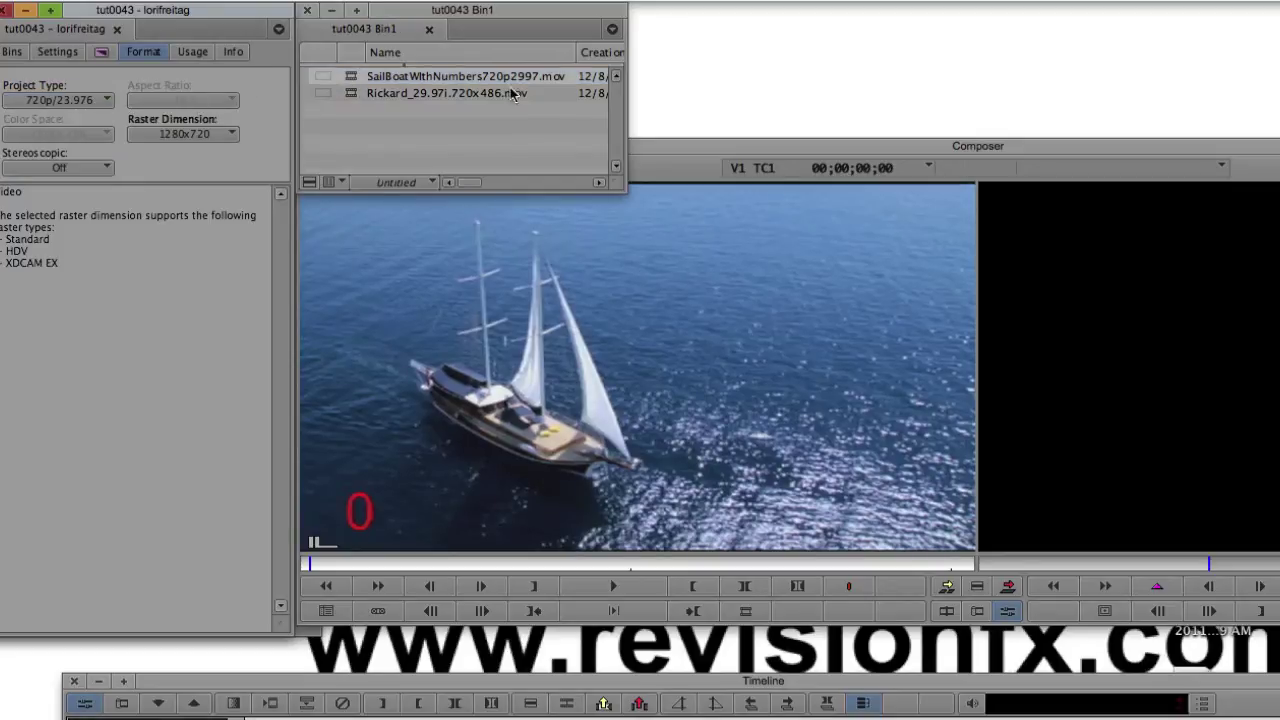
{"action": "left_click", "coordinate": [350, 84]}
{"action": "left_click_drag", "start_coordinate": [350, 84], "coordinate": [405, 719]}
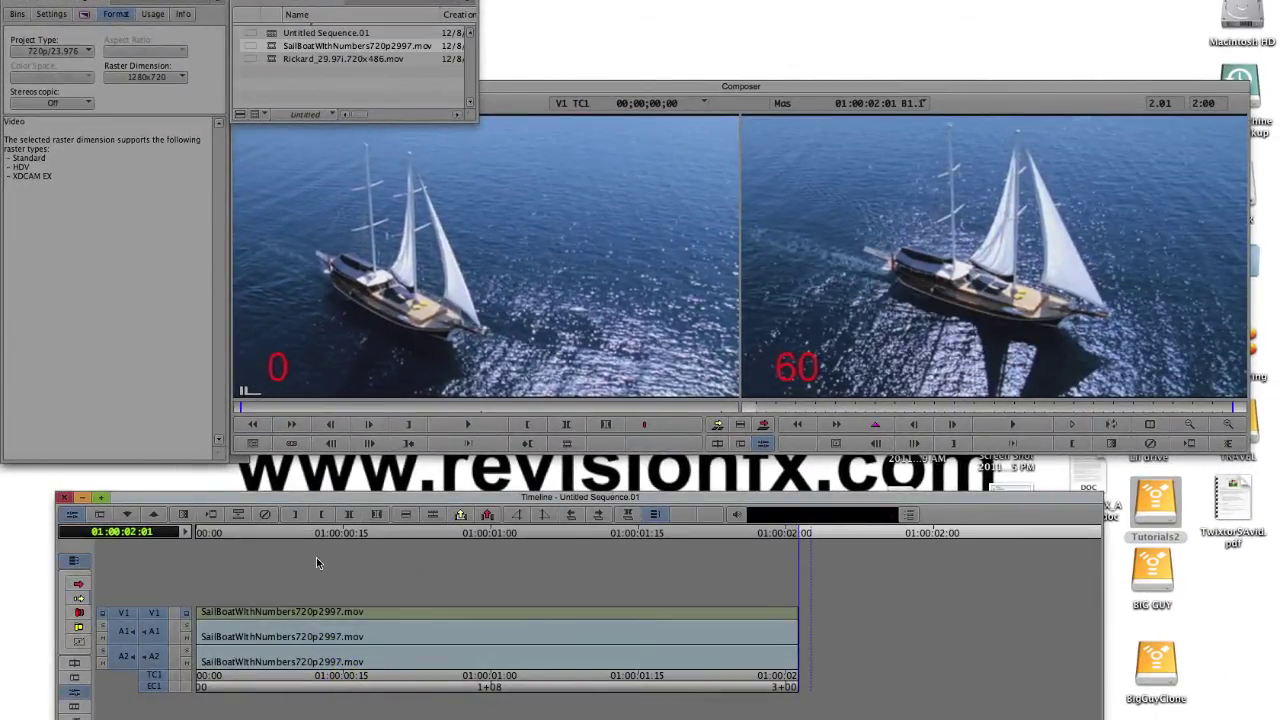
- Apply the Timewarp effect from the Timewarp category to the V1 clip
{"action": "left_click_drag", "start_coordinate": [615, 499], "coordinate": [775, 462]}
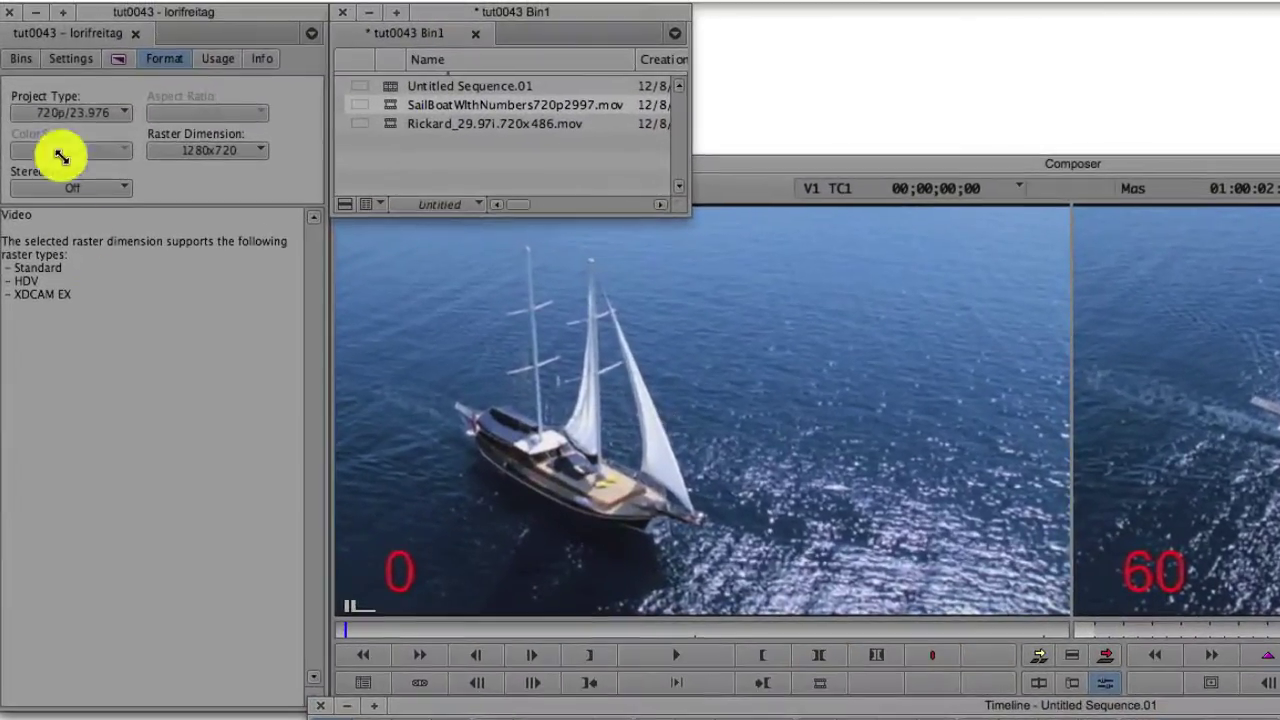
{"action": "left_click", "coordinate": [118, 60]}
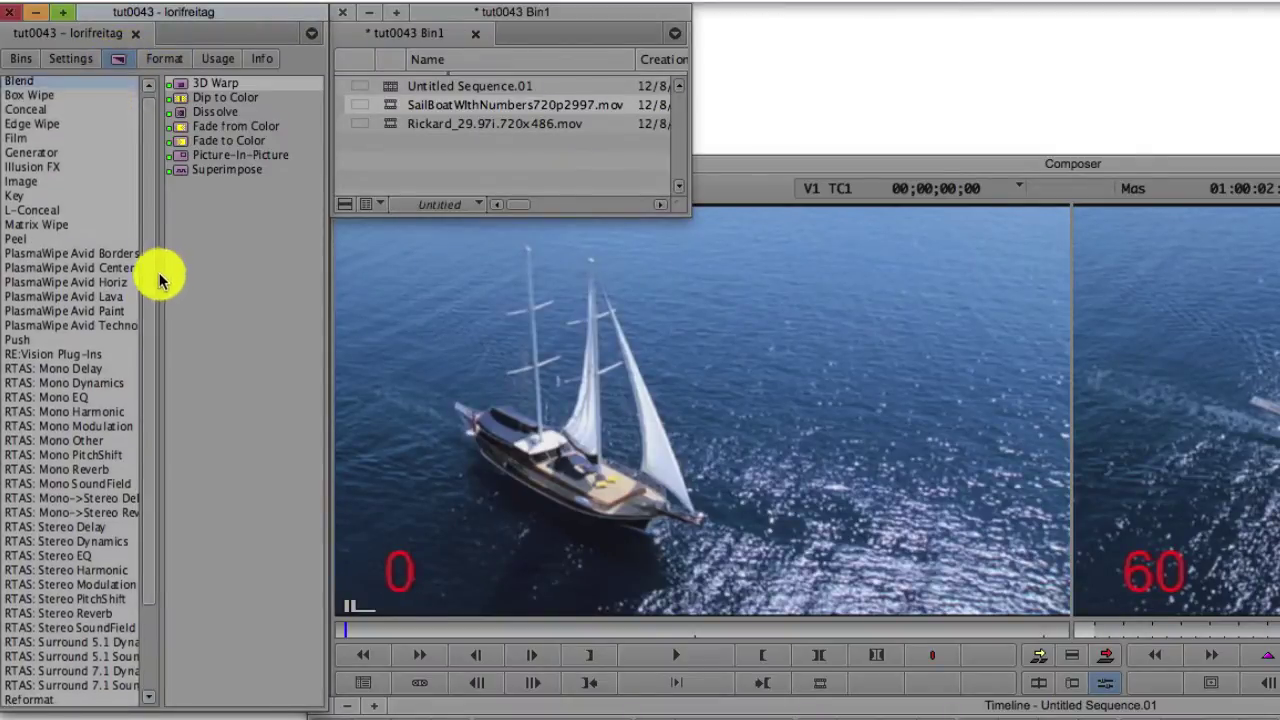
{"action": "scroll", "coordinate": [147, 298], "scroll_direction": "down", "scroll_amount": 3}
{"action": "left_click", "coordinate": [28, 684]}
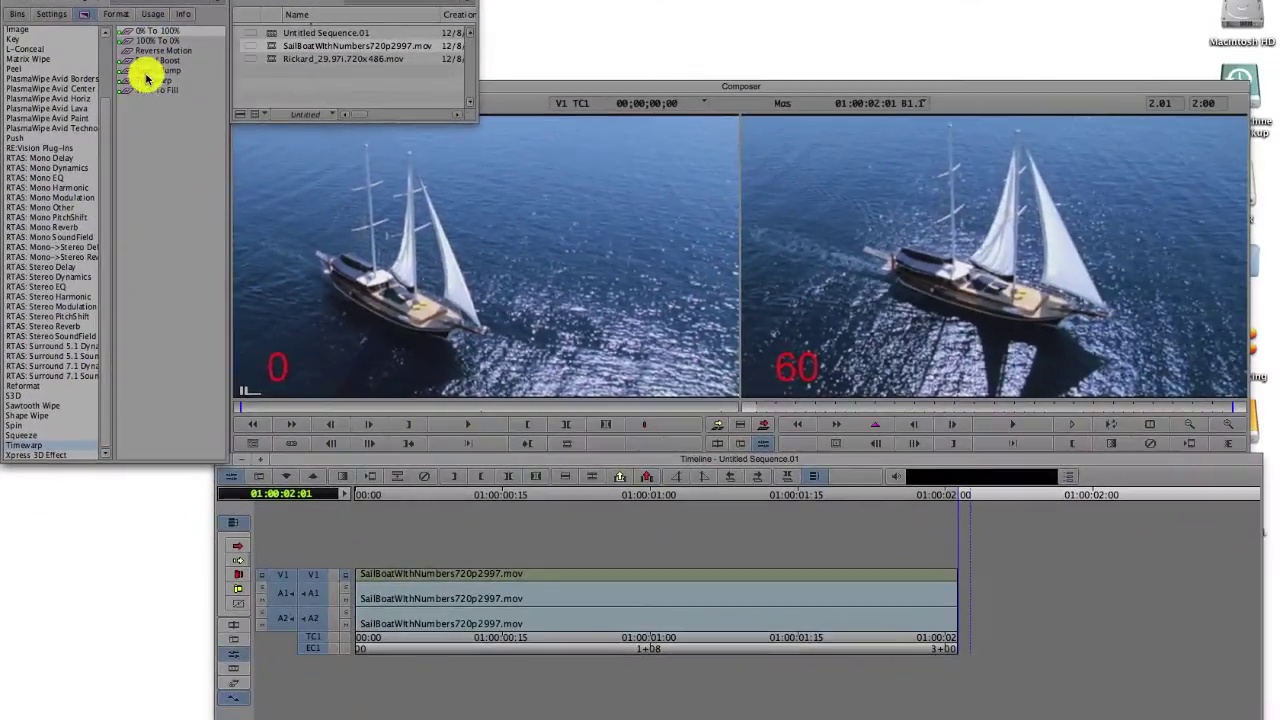
{"action": "left_click", "coordinate": [190, 155]}
{"action": "left_click_drag", "start_coordinate": [130, 80], "coordinate": [541, 572]}
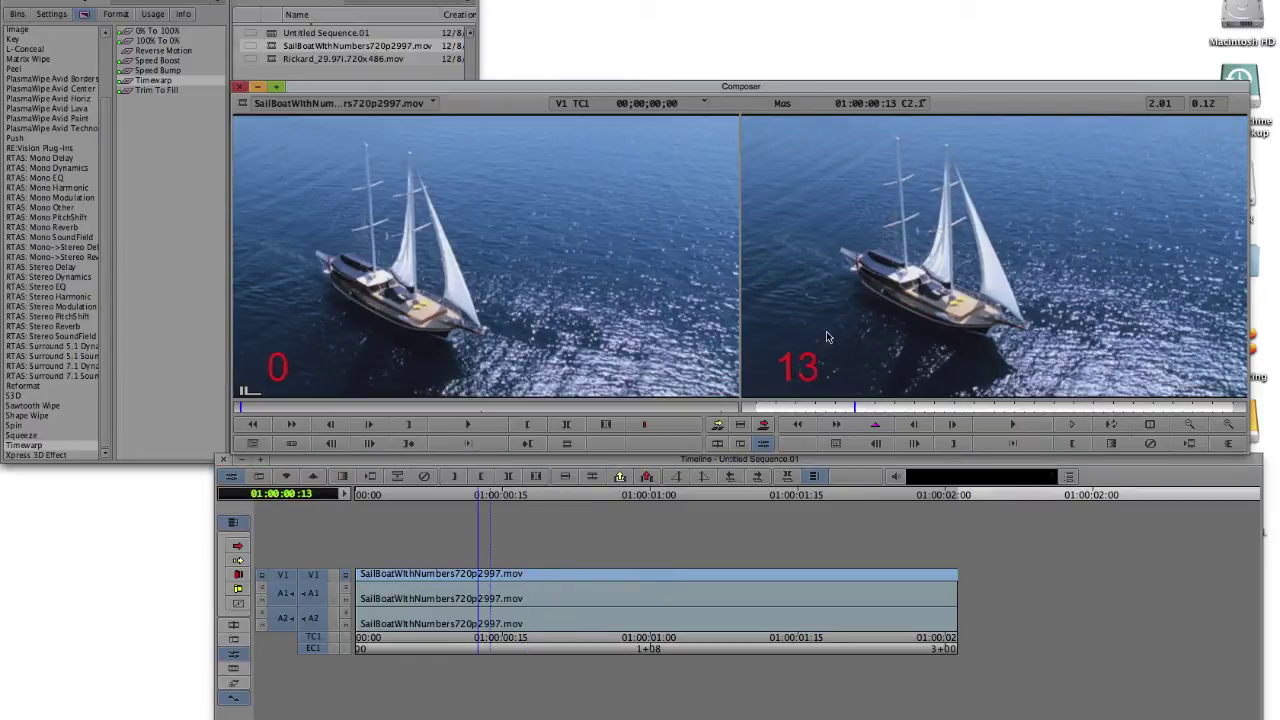
- Step forward three frames, then apply Timewarp to the V1 clip again
{"action": "key", "text": "Right"}
{"action": "key", "text": "Right"}
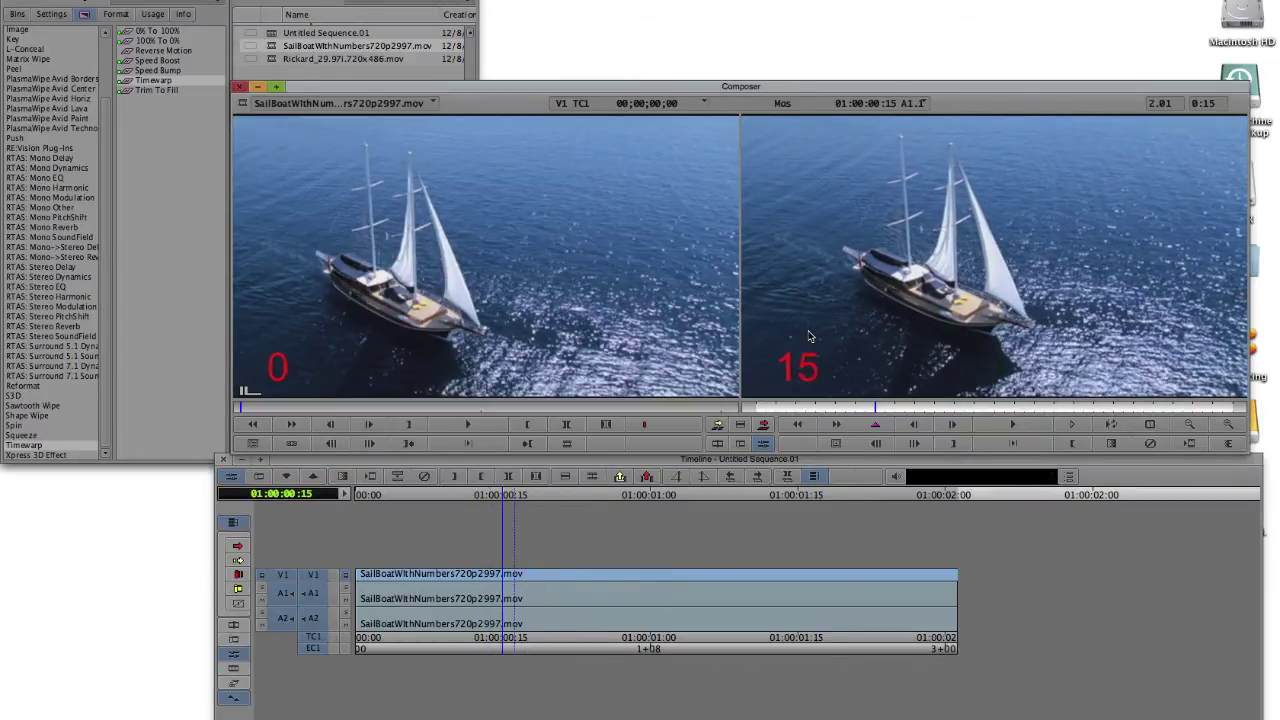
{"action": "key", "text": "Right"}
{"action": "key", "text": "Right"}
{"action": "key", "text": "Right"}
{"action": "key", "text": "Right"}
{"action": "key", "text": "Right"}
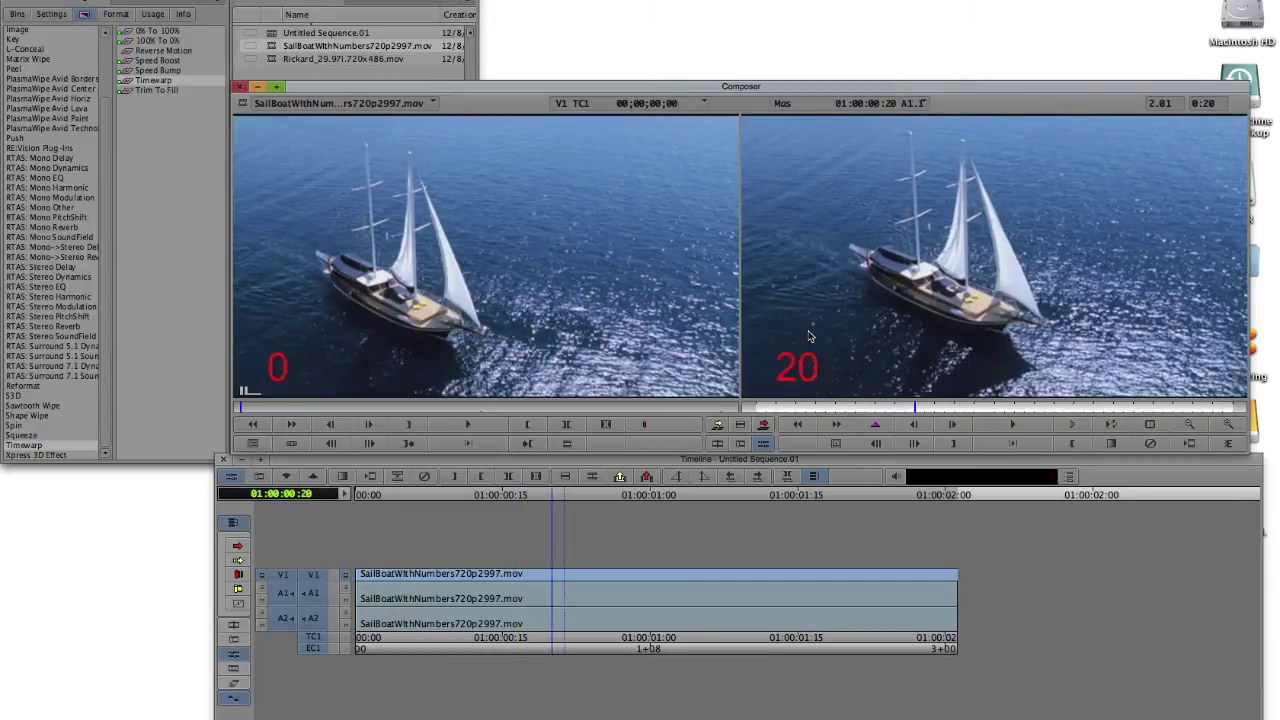
{"action": "key", "text": "Right"}
{"action": "key", "text": "Right"}
{"action": "key", "text": "Right"}
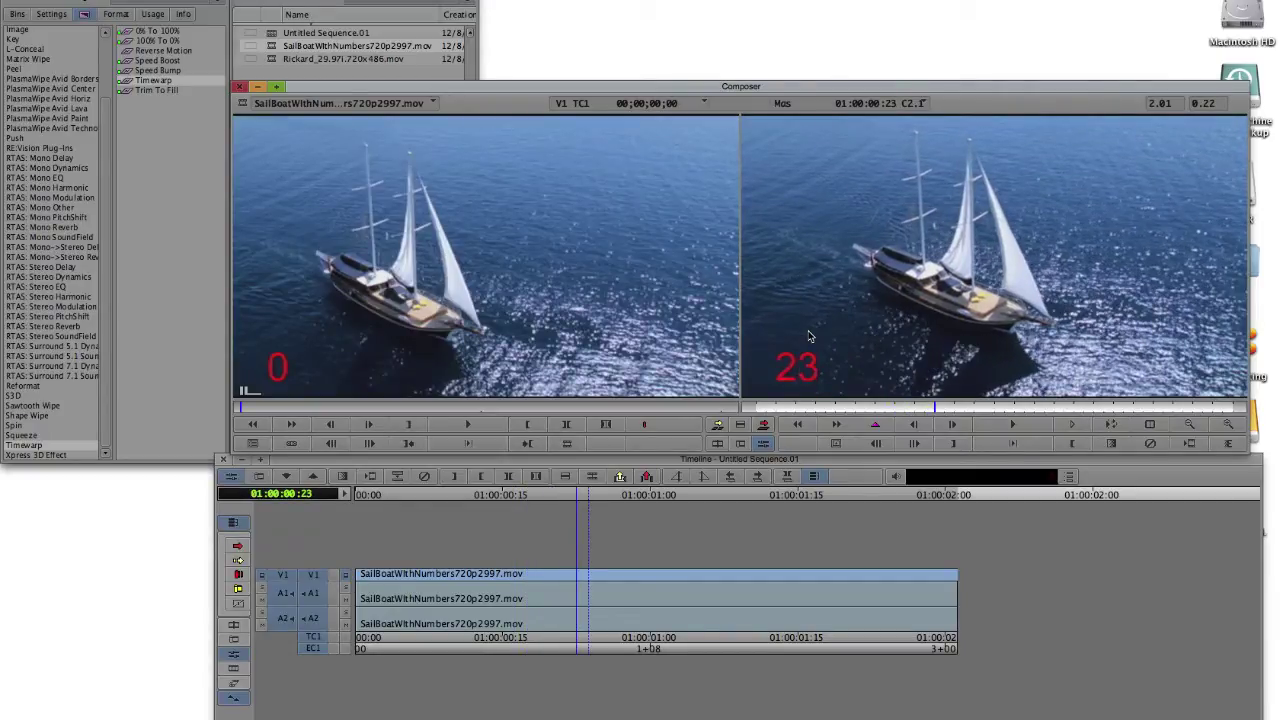
{"action": "left_click", "coordinate": [134, 84]}
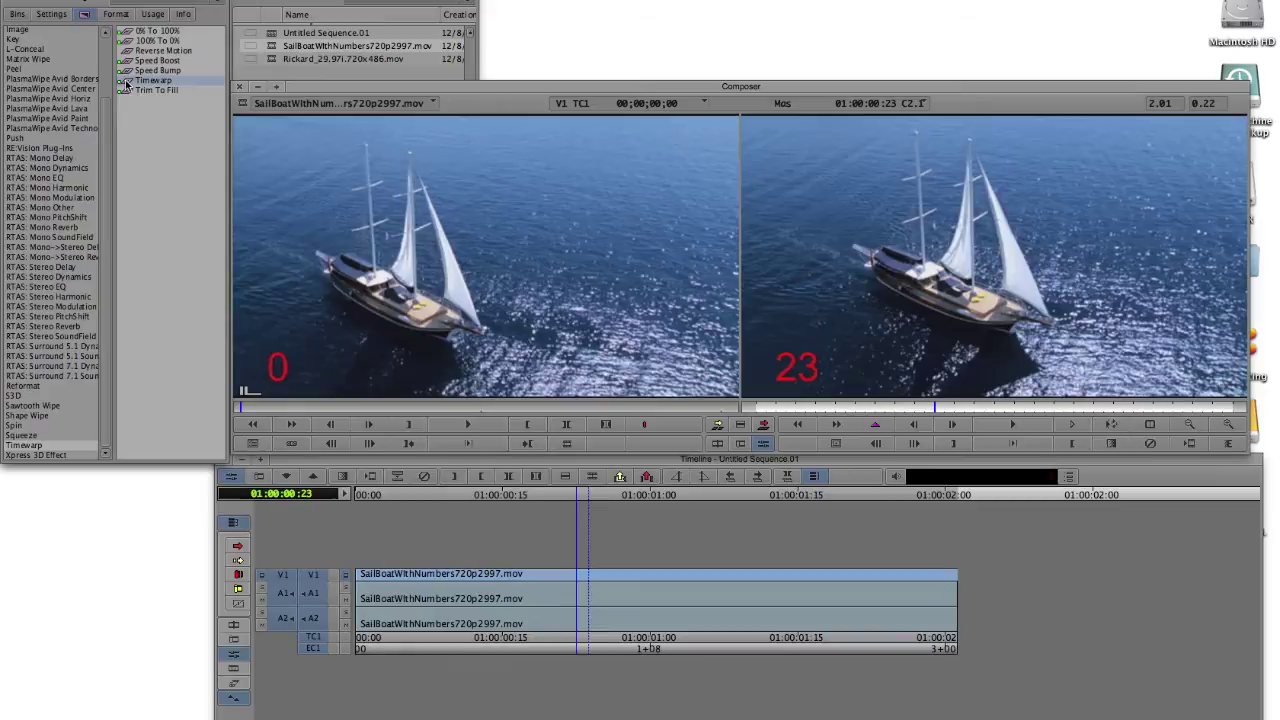
{"action": "left_click_drag", "start_coordinate": [127, 85], "coordinate": [652, 575]}
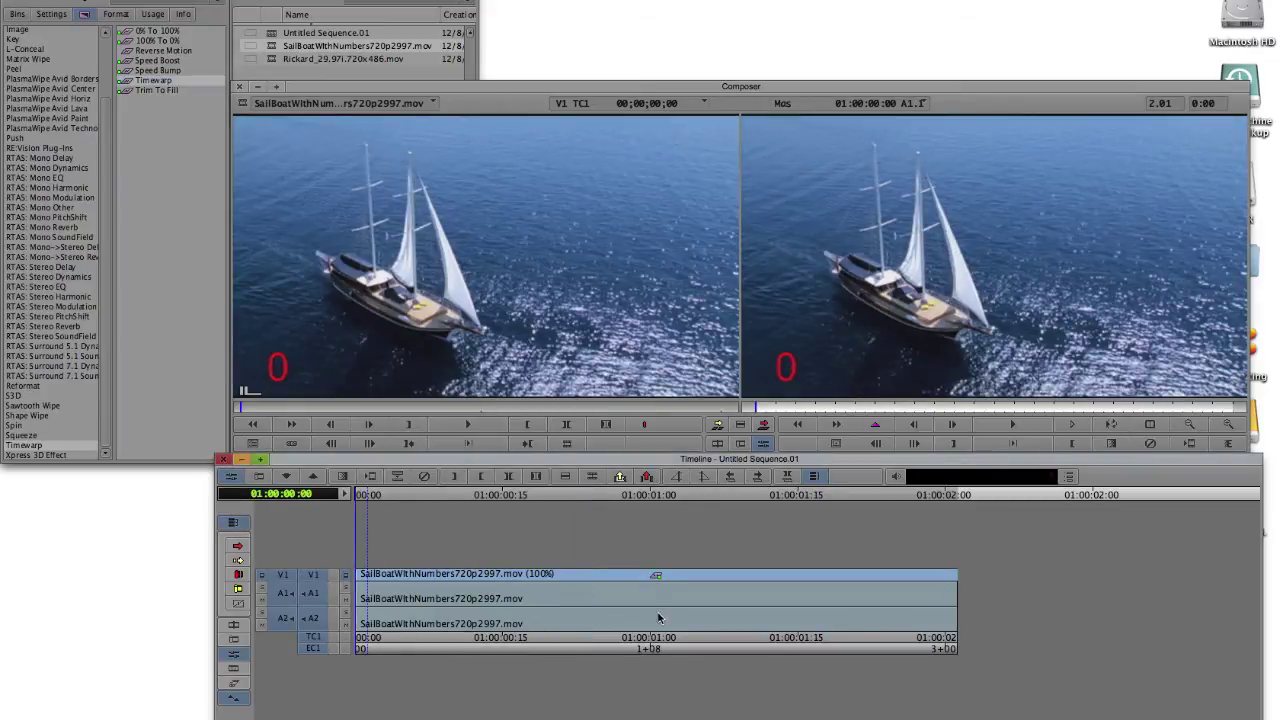
- Trim the timewarped V1 clip's end out to frame 60, 01:00:02:29
{"action": "left_click", "coordinate": [647, 476]}
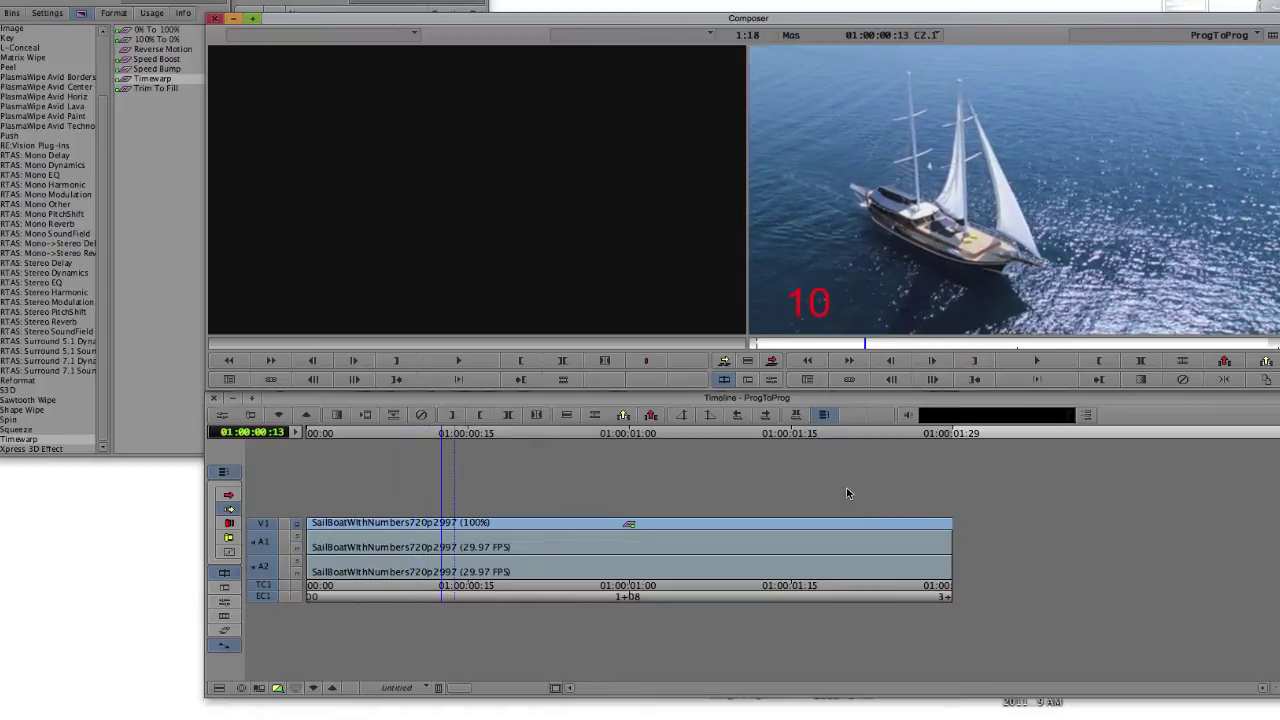
{"action": "left_click", "coordinate": [846, 493]}
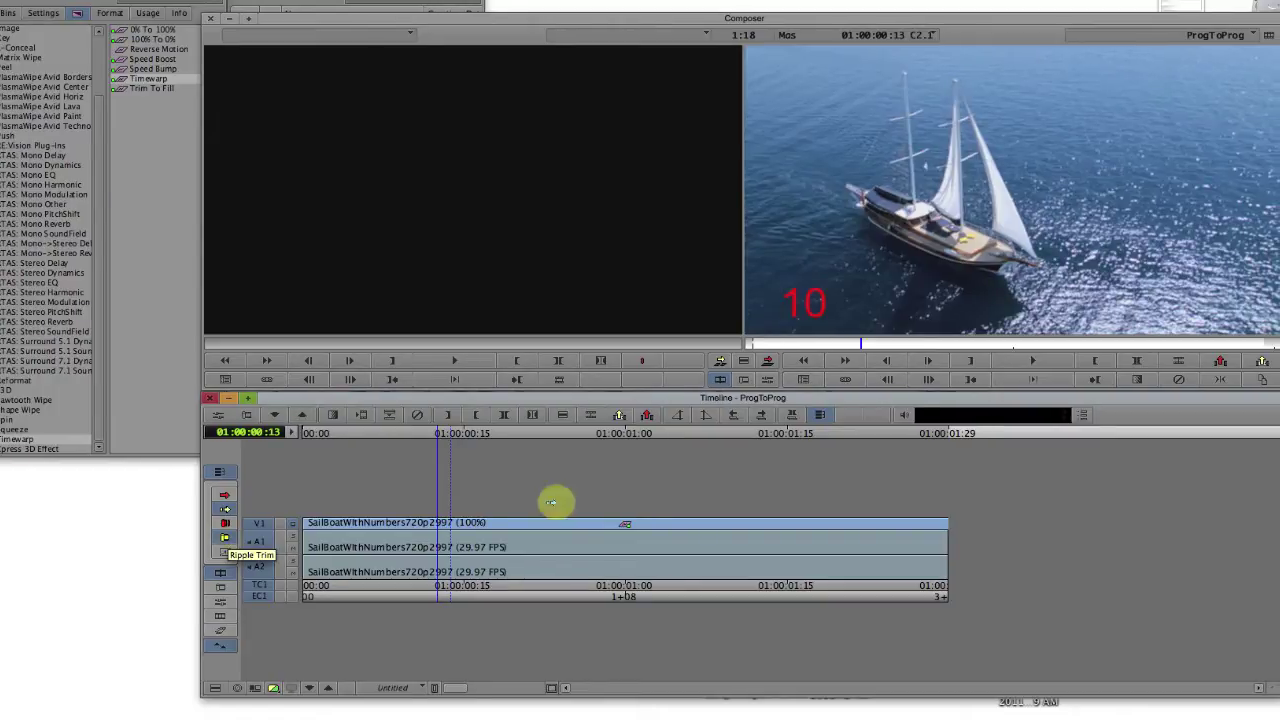
{"action": "mouse_move", "coordinate": [951, 523]}
{"action": "left_mouse_down"}
{"action": "mouse_move", "coordinate": [931, 523]}
{"action": "mouse_move", "coordinate": [944, 526]}
{"action": "left_mouse_up"}
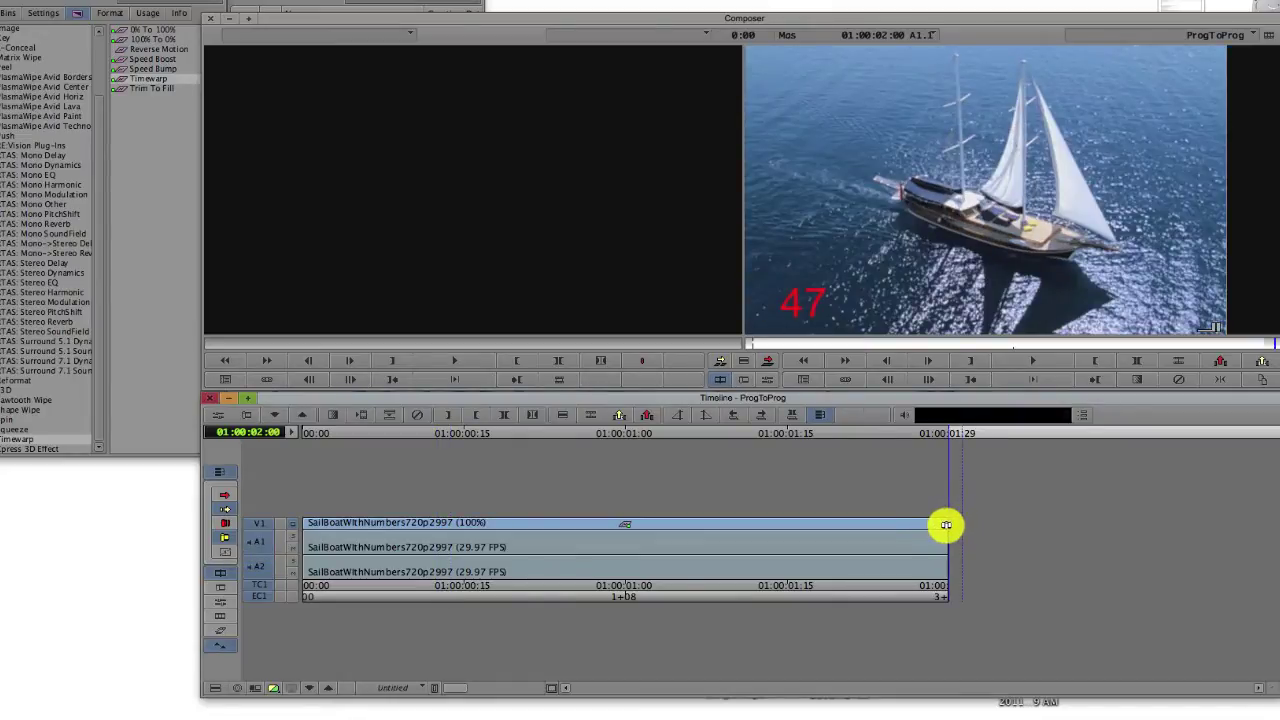
{"action": "key", "text": "u"}
{"action": "key", "text": "slash"}
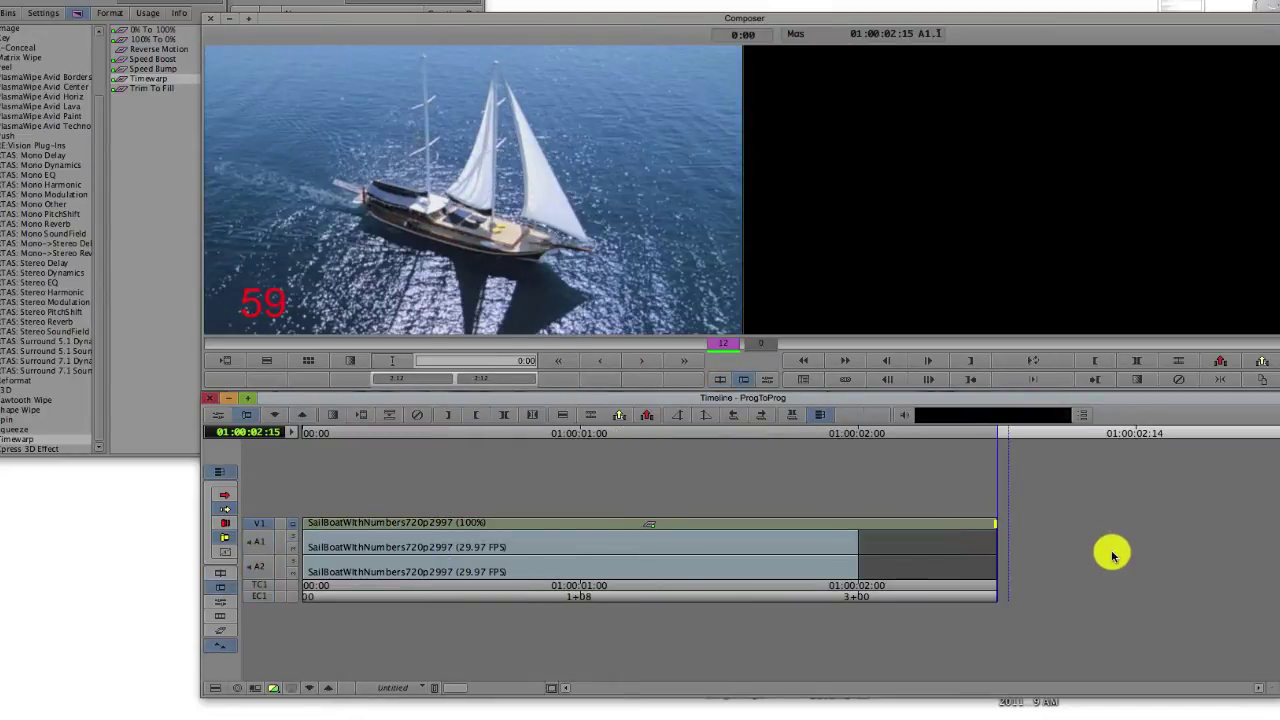
{"action": "key", "text": "period"}
{"action": "key", "text": "period"}
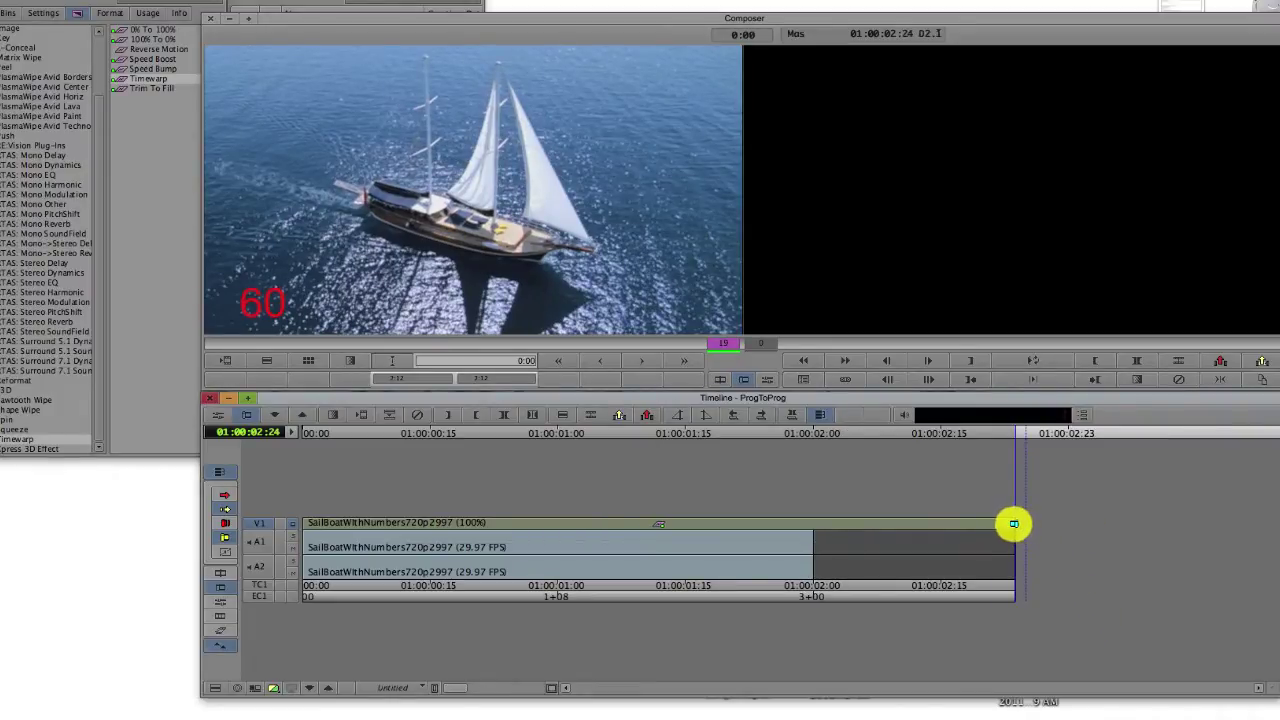
{"action": "left_click_drag", "start_coordinate": [1014, 530], "coordinate": [1060, 523]}
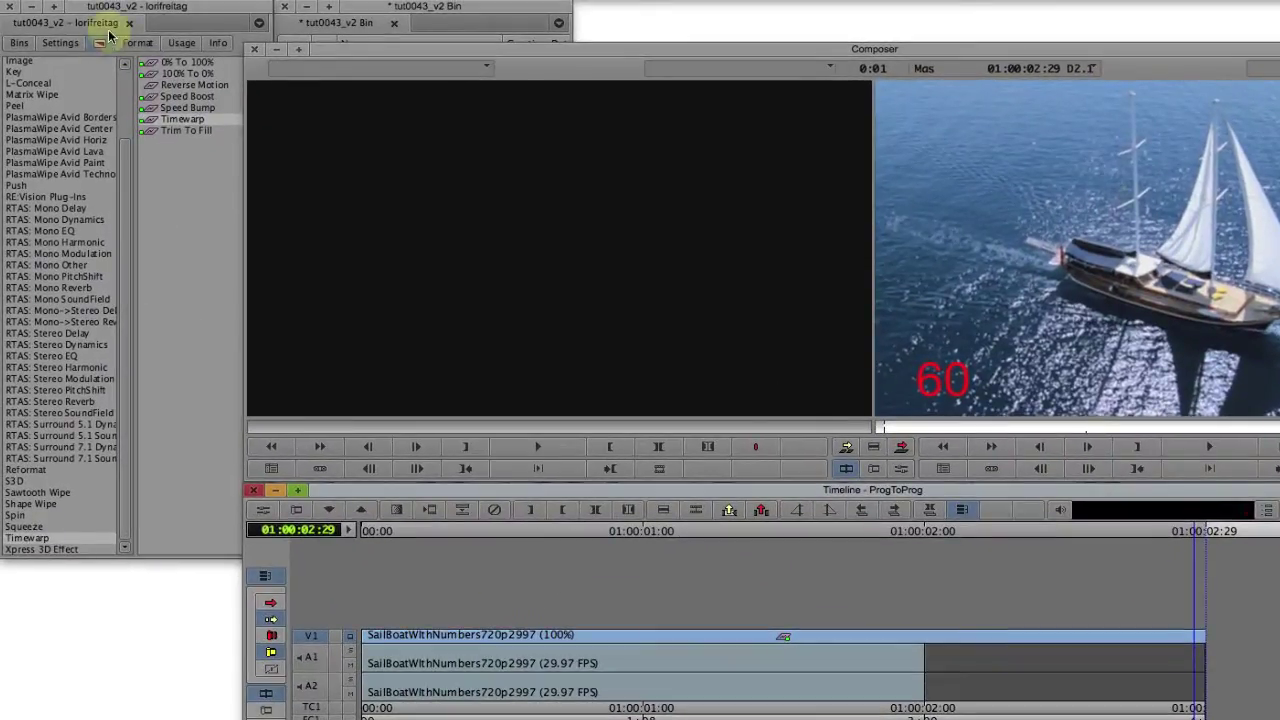
- Apply RE:Vision Twixtor to the V1 clip with Speed retime method at 125%
{"action": "left_click", "coordinate": [37, 196]}
{"action": "left_click_drag", "start_coordinate": [172, 62], "coordinate": [748, 634]}
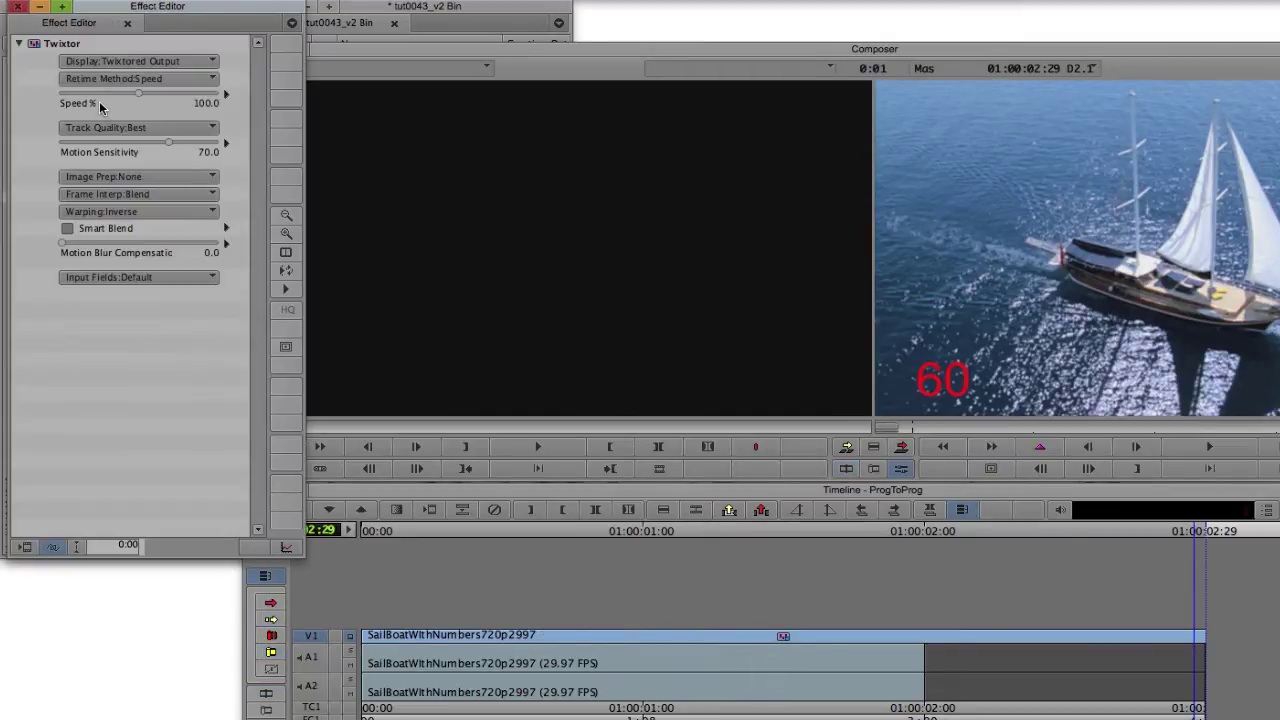
{"action": "left_click", "coordinate": [165, 80]}
{"action": "left_click", "coordinate": [158, 96]}
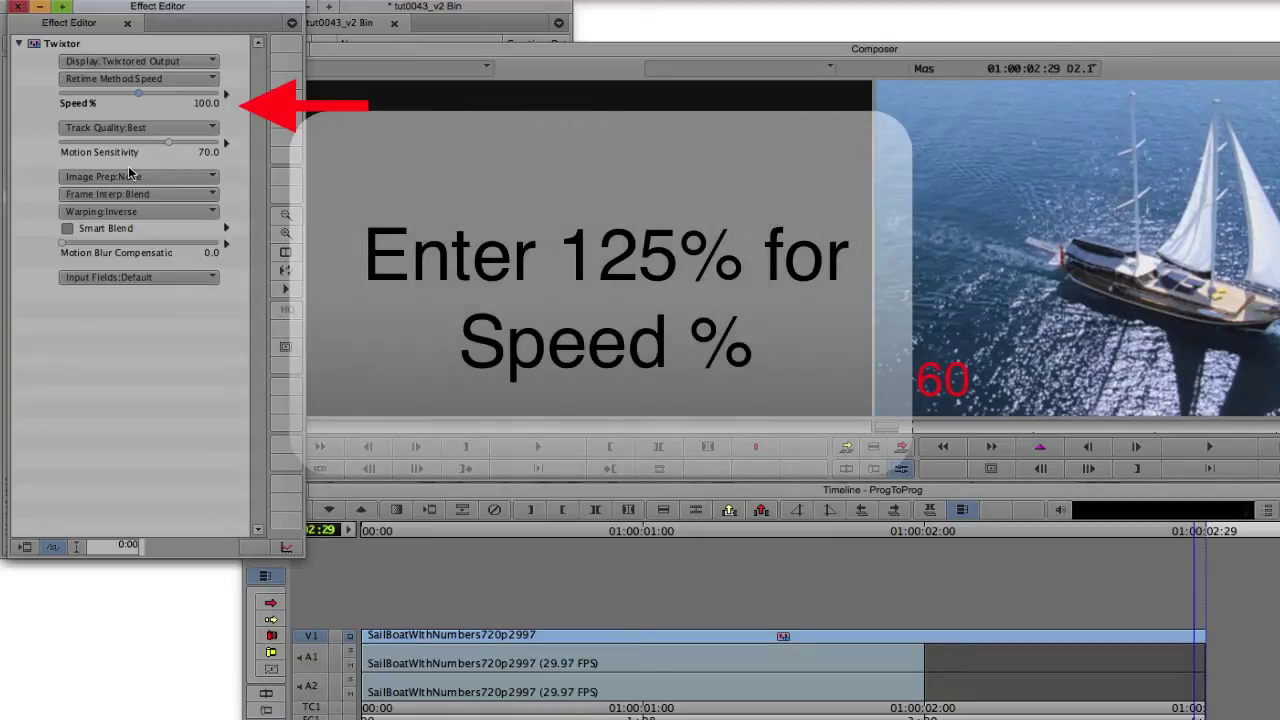
{"action": "type", "text": "125"}
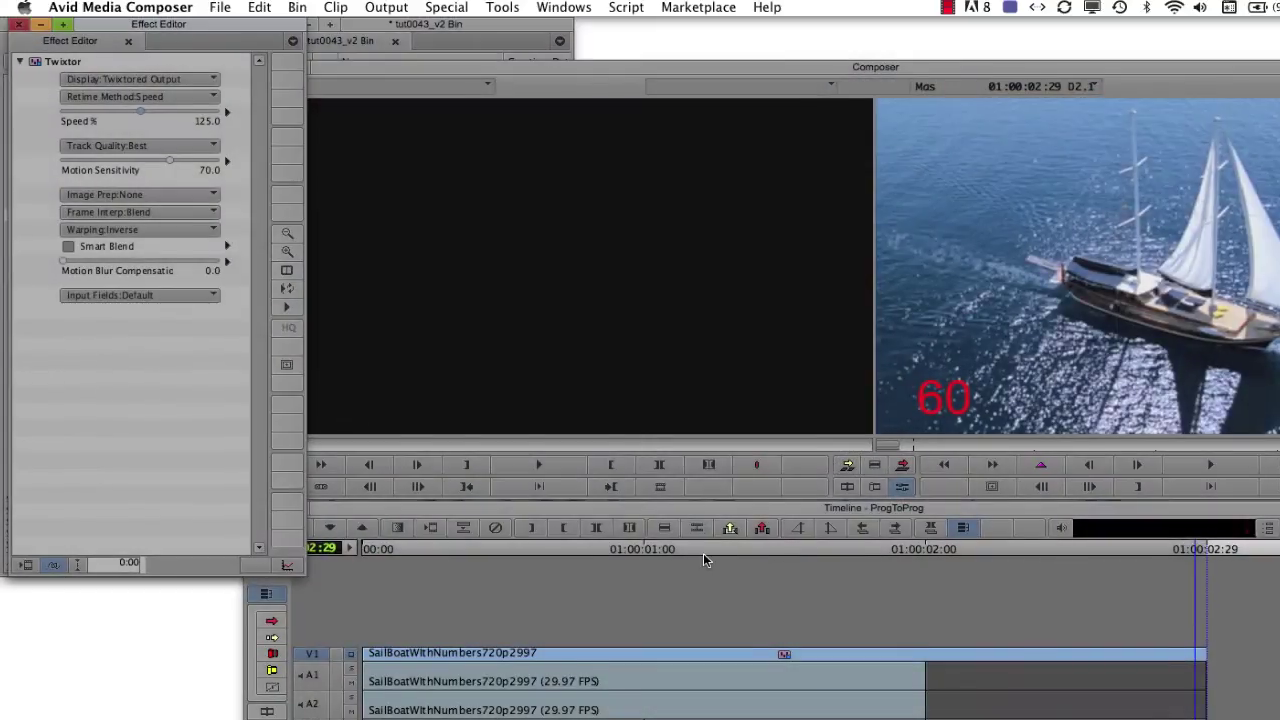
- Render a video mixdown of the sequence from the Special menu
{"action": "left_click", "coordinate": [446, 7]}
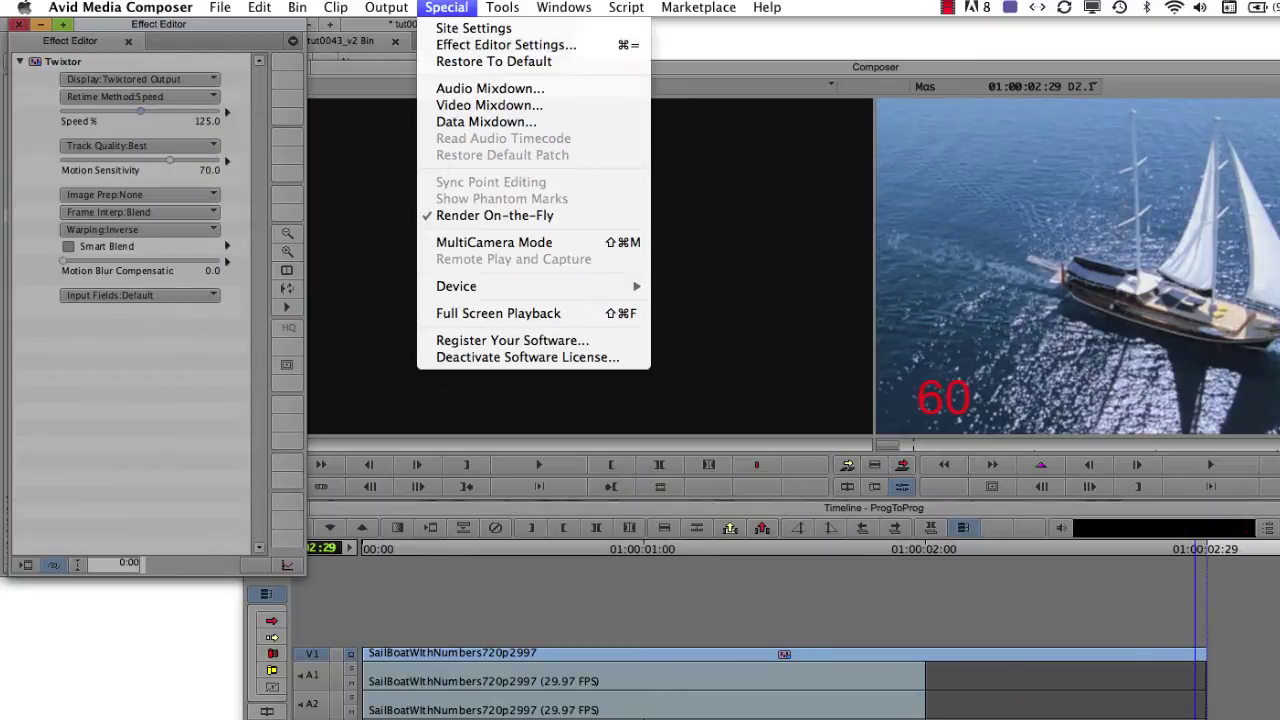
{"action": "left_click", "coordinate": [489, 105]}
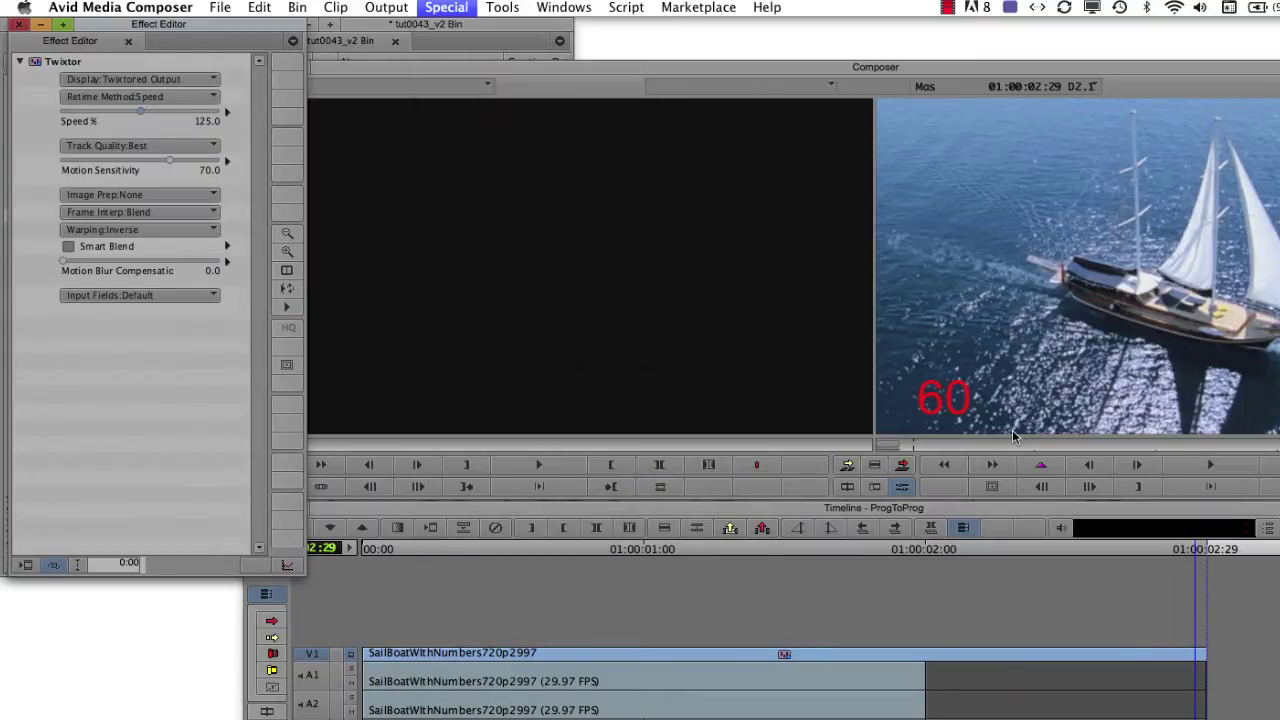
{"action": "key", "text": "Return"}
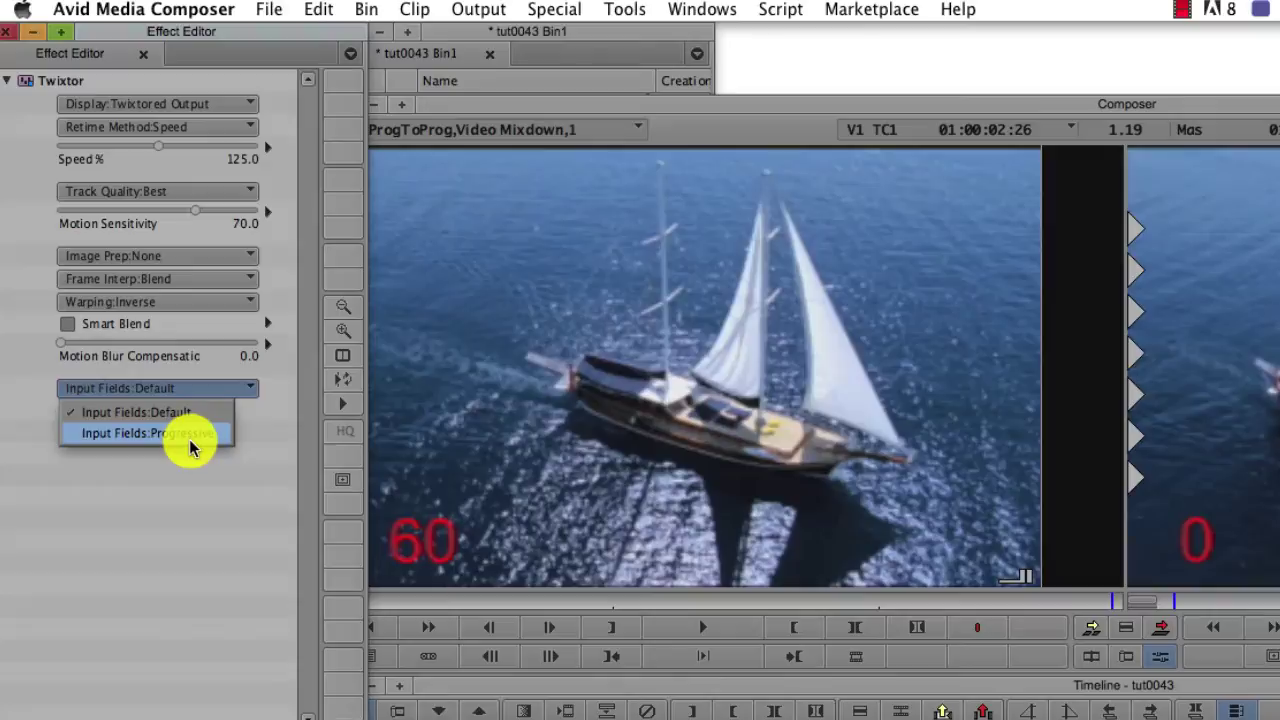
- Set Twixtor's Input Fields to Progressive
{"action": "left_click", "coordinate": [190, 447]}
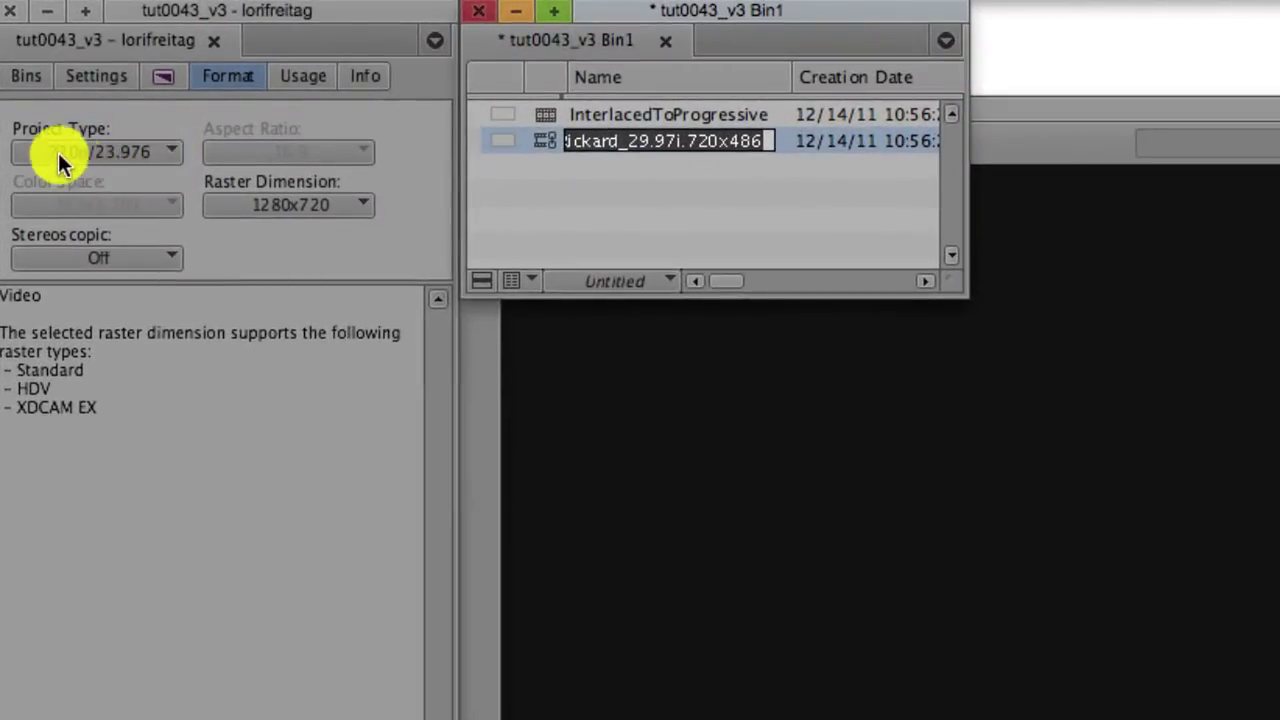
- Check the Project Type list and leave it at 720p/23.976, 1280x720
{"action": "left_click", "coordinate": [162, 151]}
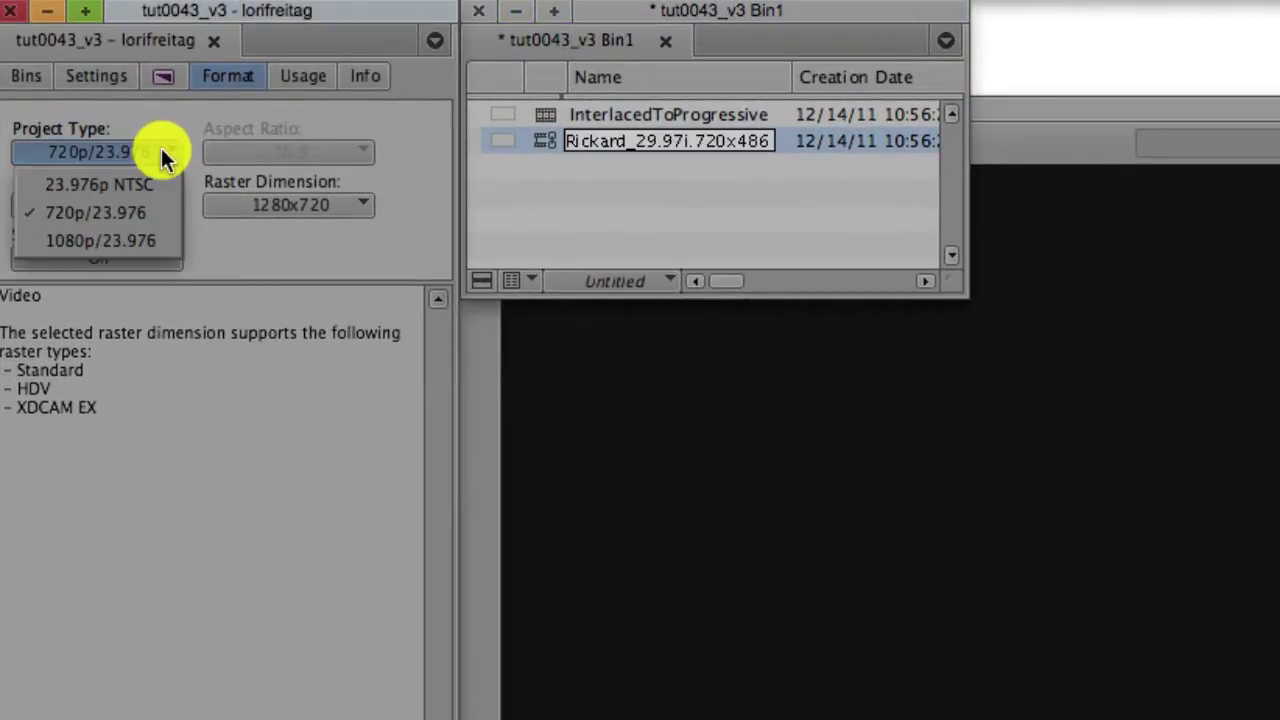
{"action": "left_click", "coordinate": [149, 213]}
{"action": "left_click", "coordinate": [549, 237]}
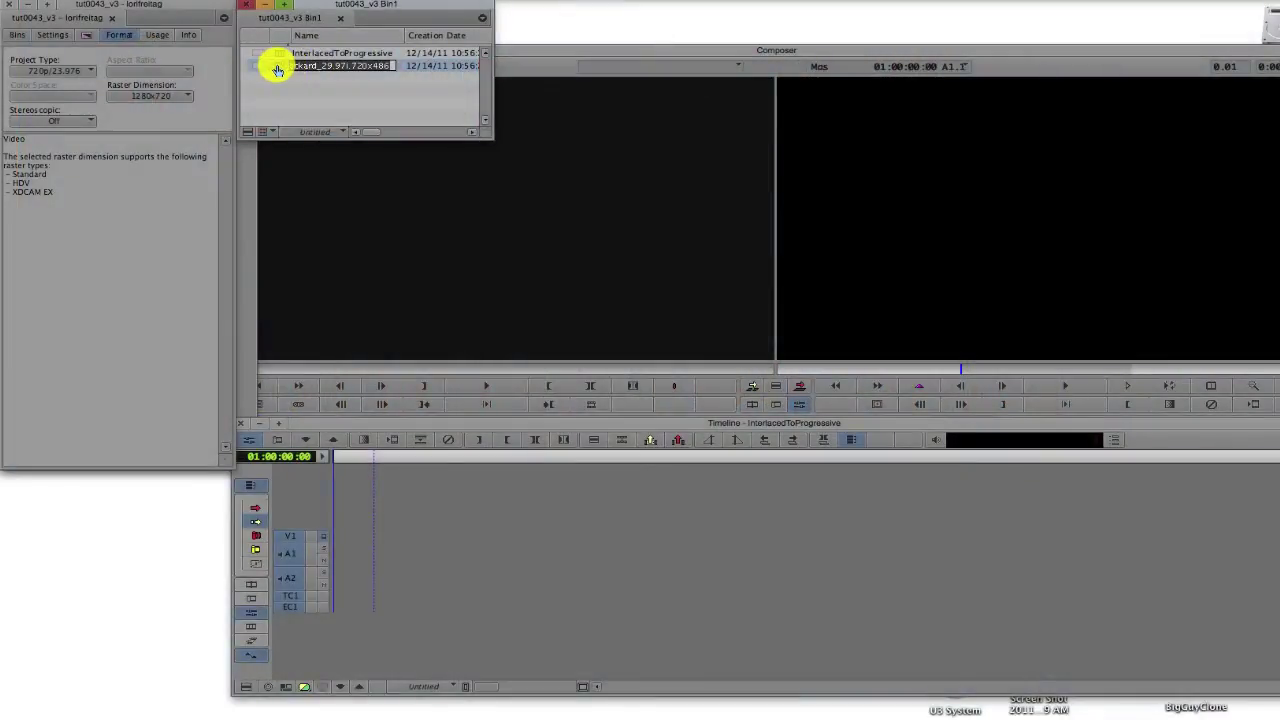
- Edit Rickard_29.97i.720x486 onto V1 of the InterlacedToProgressive sequence
{"action": "left_click_drag", "start_coordinate": [277, 69], "coordinate": [449, 560]}
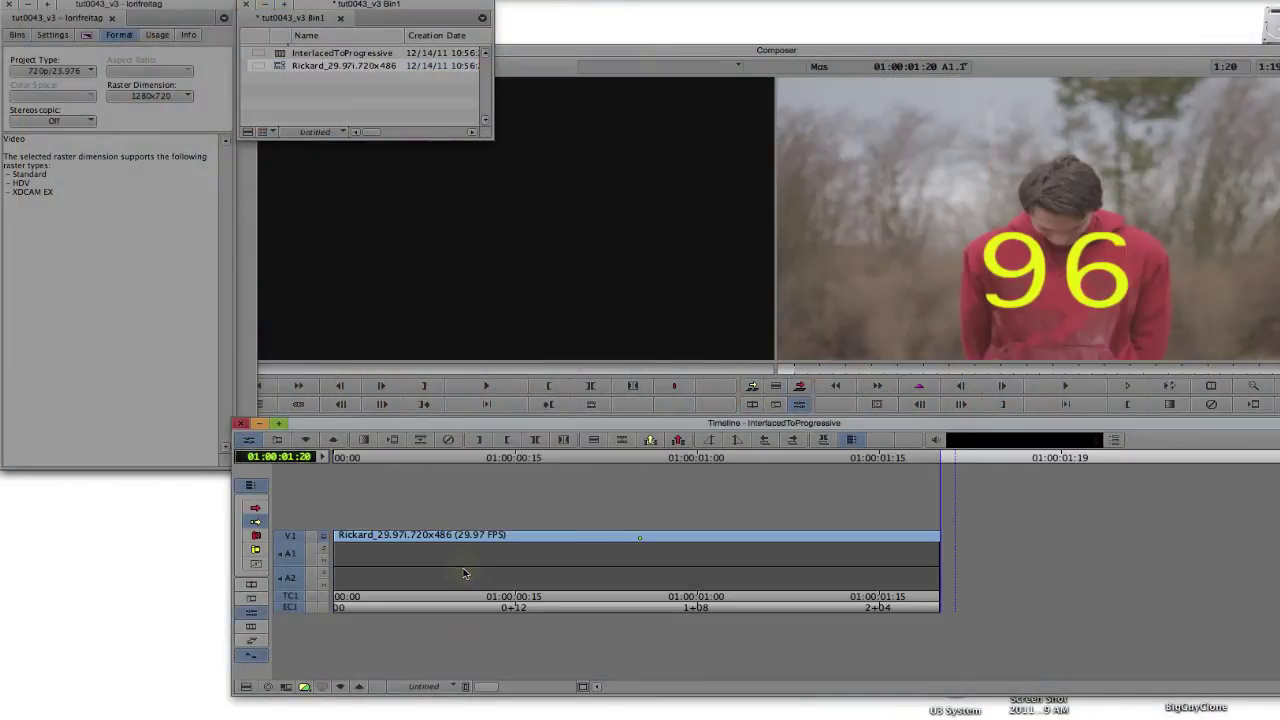
{"action": "left_click", "coordinate": [452, 515]}
{"action": "left_click", "coordinate": [75, 117]}
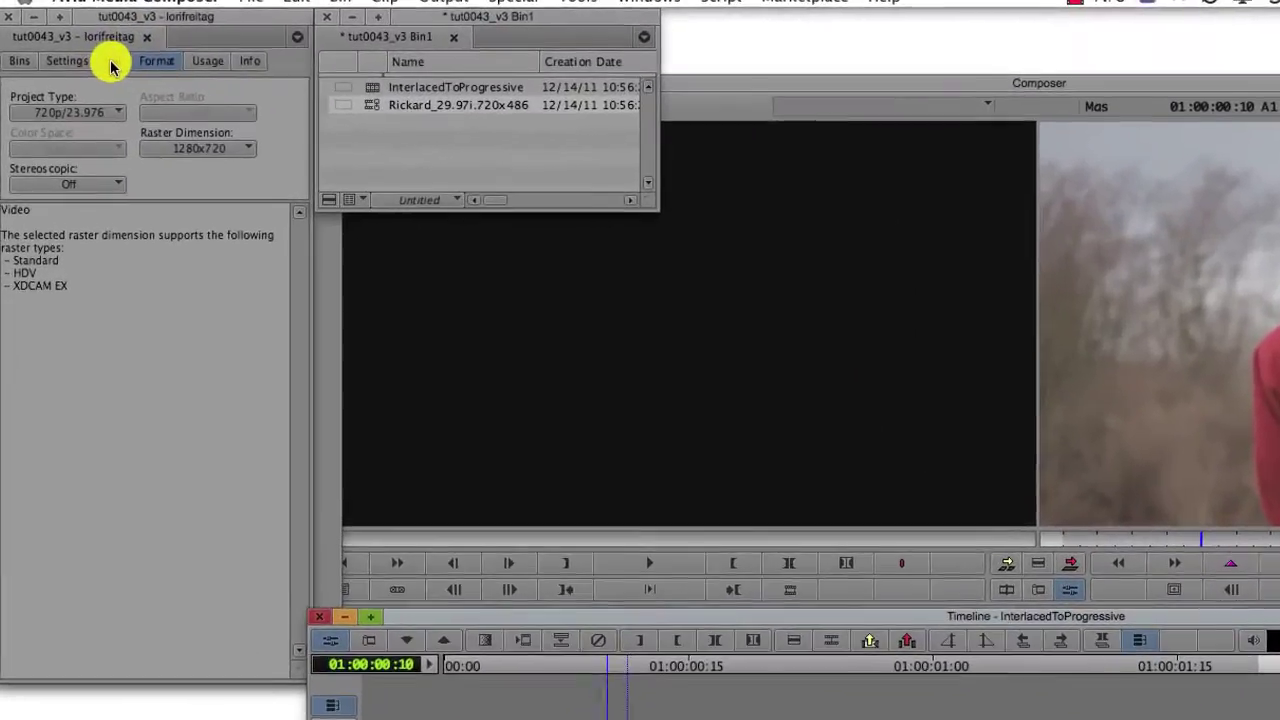
- Apply a Timewarp effect from the Timewarp category to the V1 clip
{"action": "left_click", "coordinate": [87, 35]}
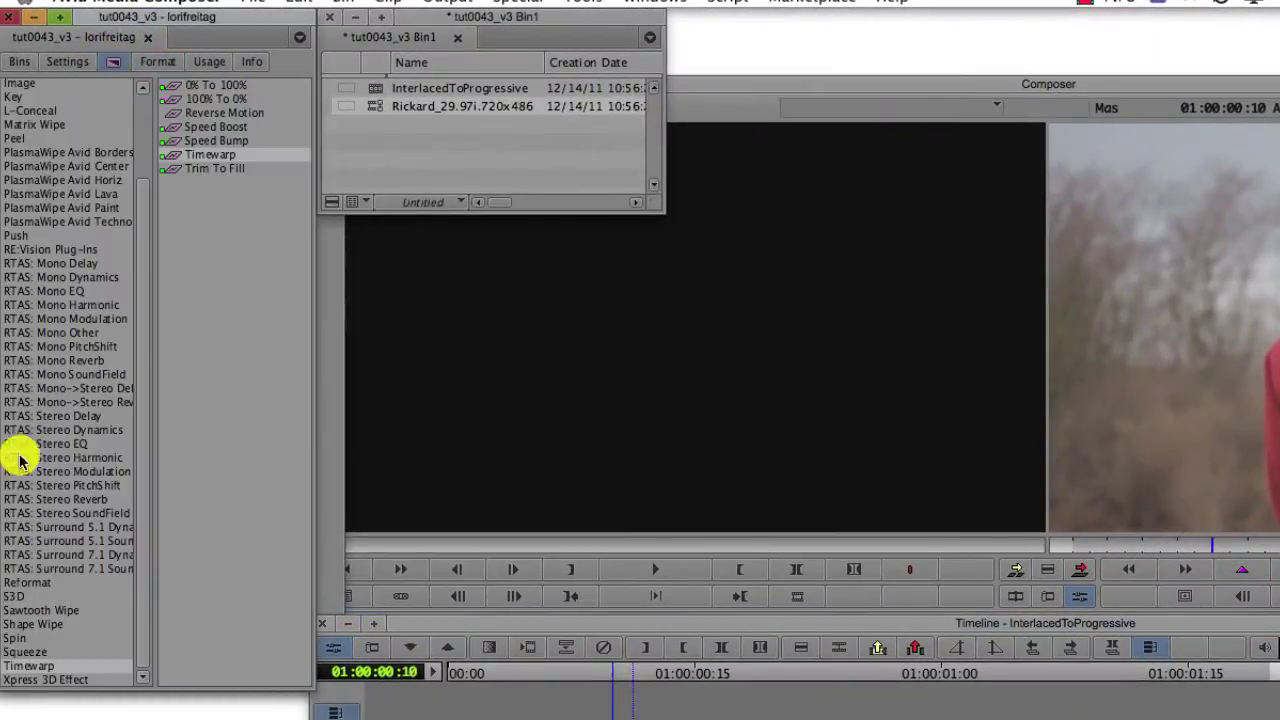
{"action": "left_click", "coordinate": [50, 668]}
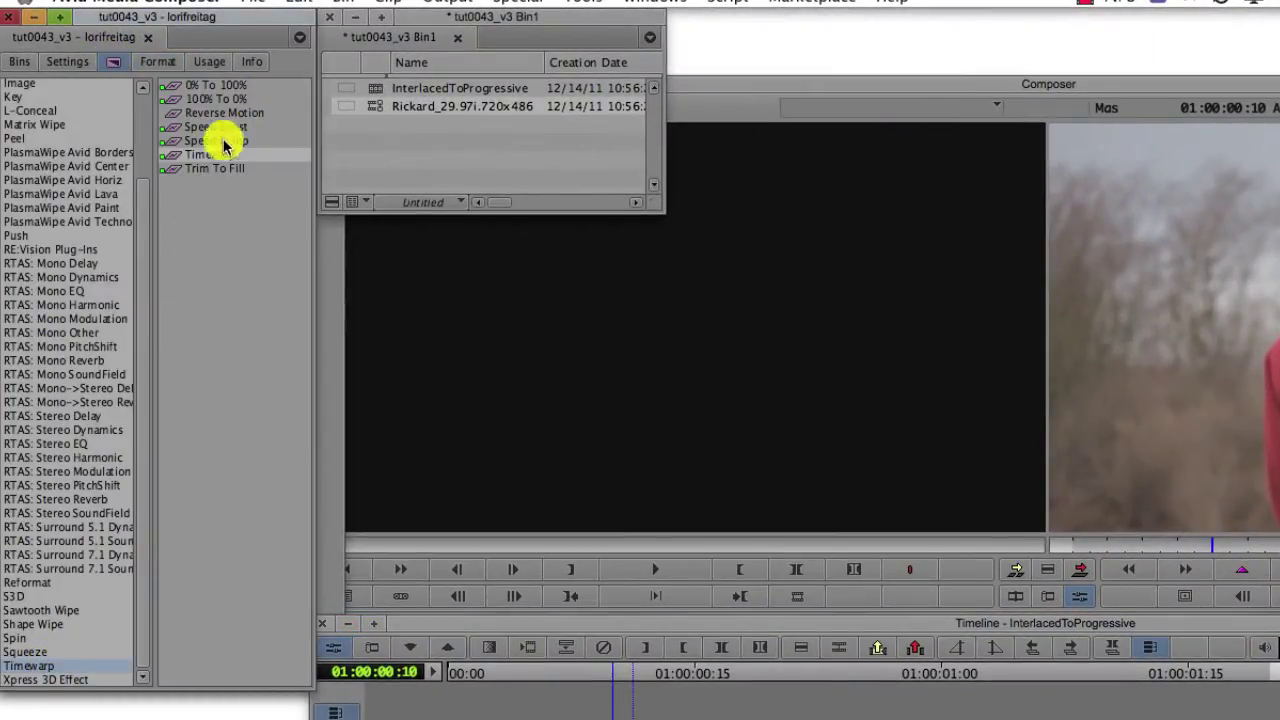
{"action": "left_click_drag", "start_coordinate": [209, 157], "coordinate": [537, 517]}
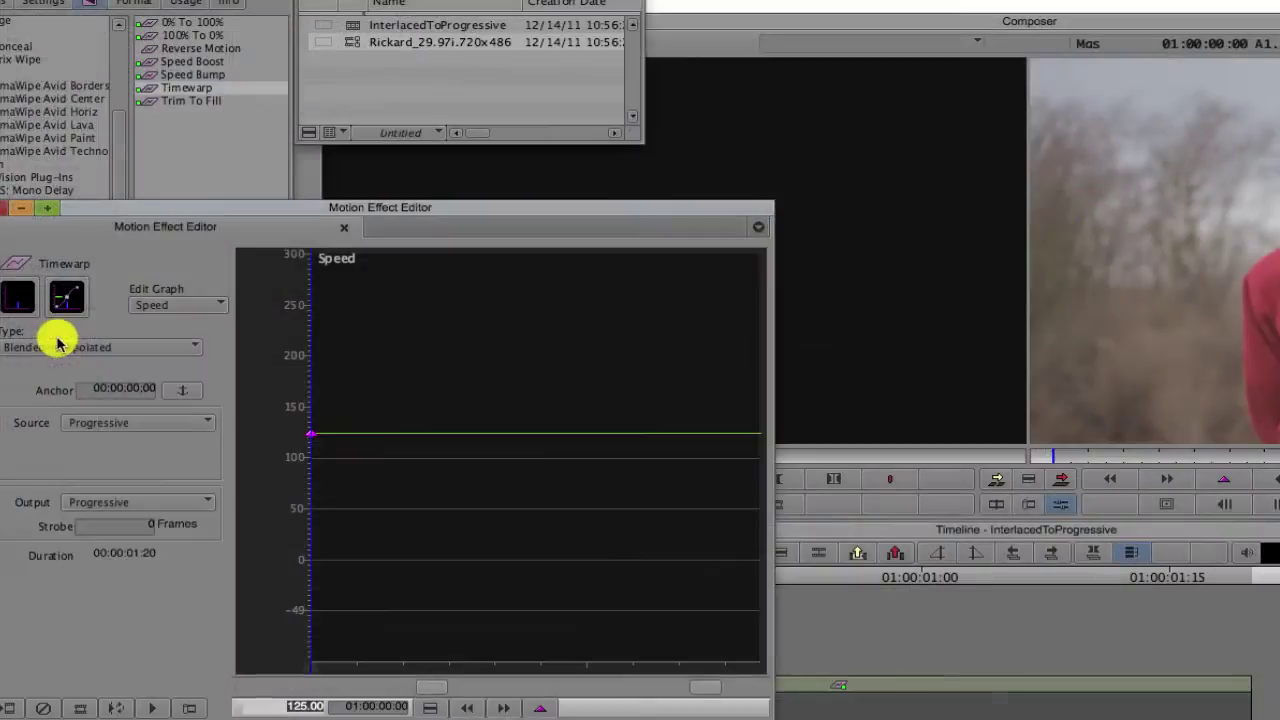
- Set Timewarp type to Interpolated Field, source Interlaced, output Progressive
{"action": "left_click", "coordinate": [57, 343]}
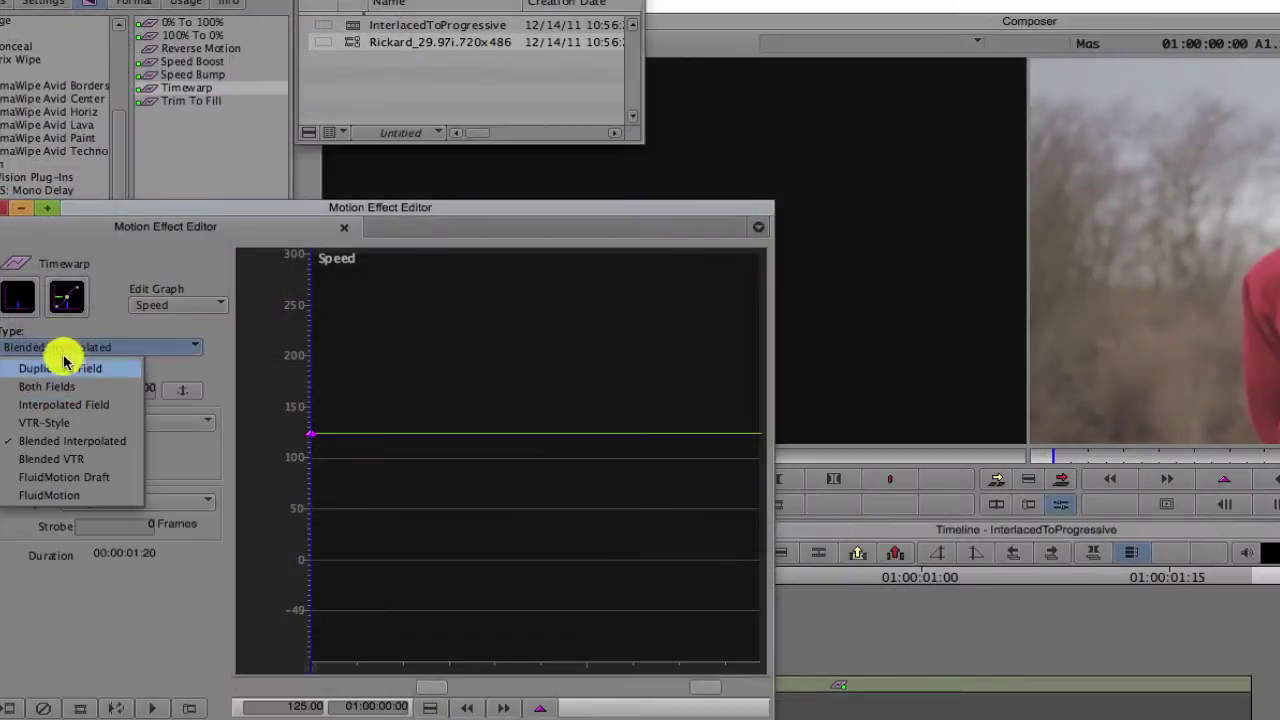
{"action": "left_click", "coordinate": [63, 404]}
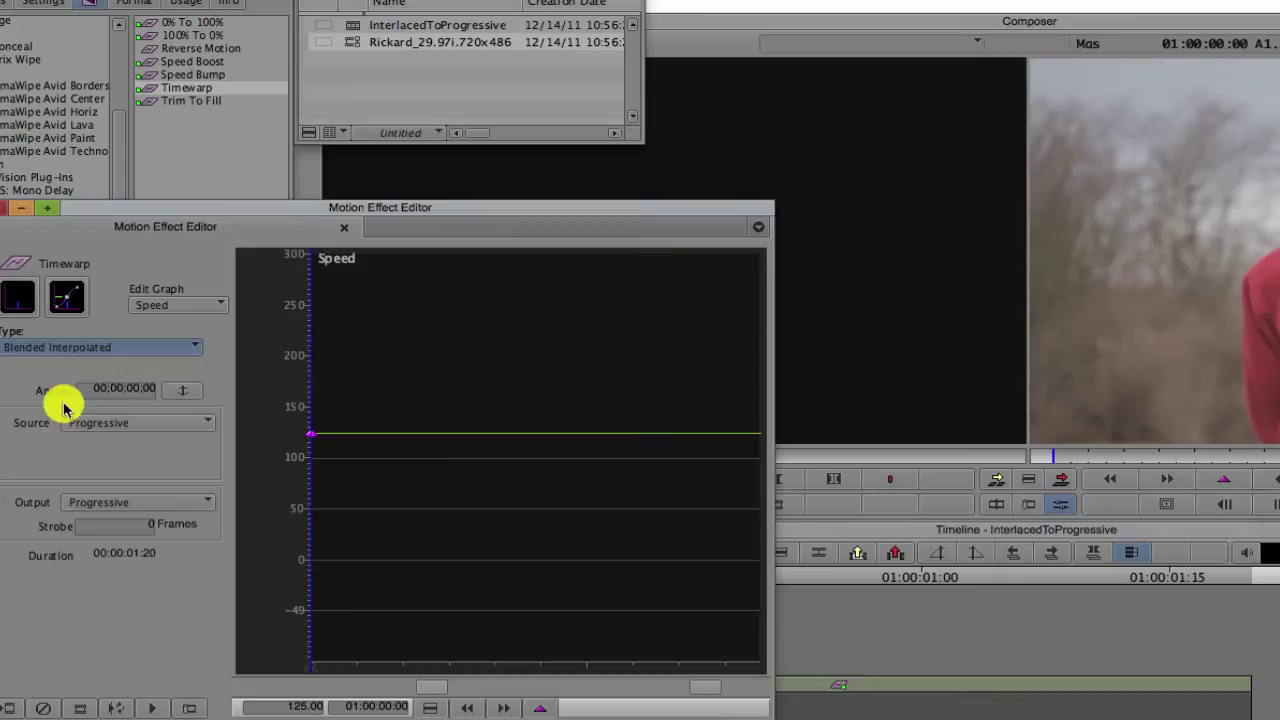
{"action": "left_click", "coordinate": [113, 425]}
{"action": "left_click", "coordinate": [109, 443]}
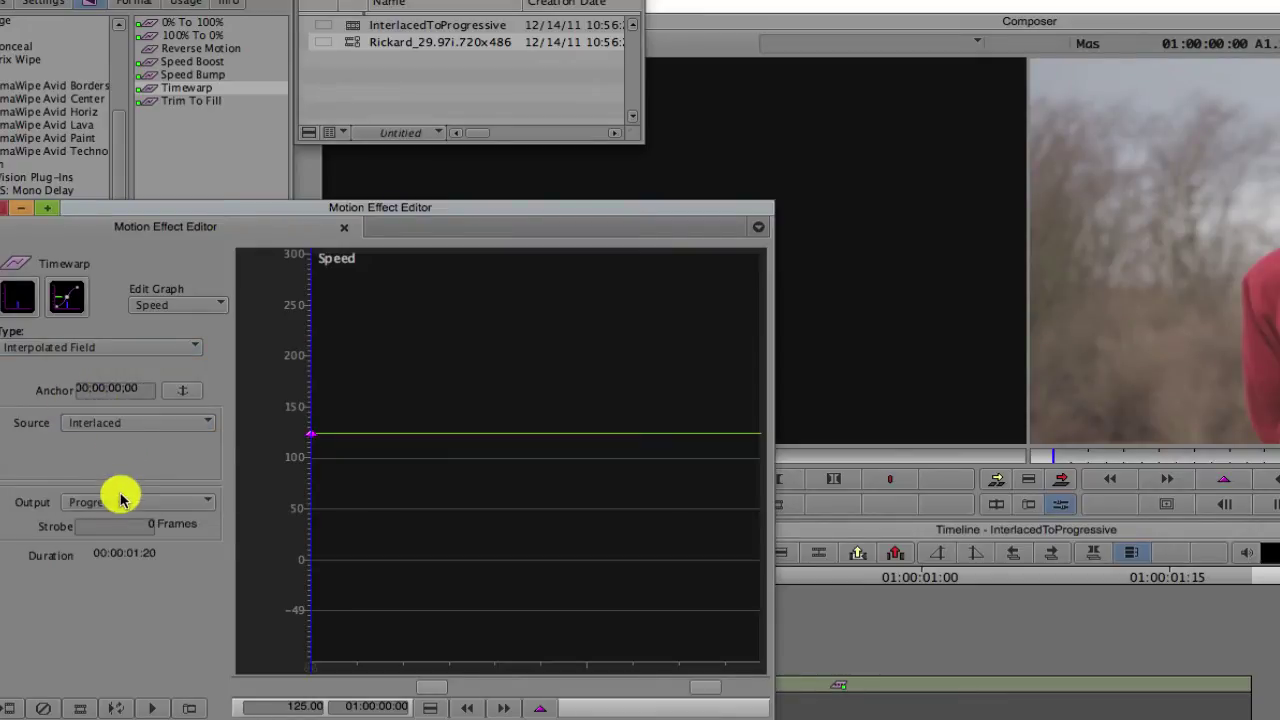
{"action": "left_click", "coordinate": [124, 502]}
{"action": "left_click", "coordinate": [126, 560]}
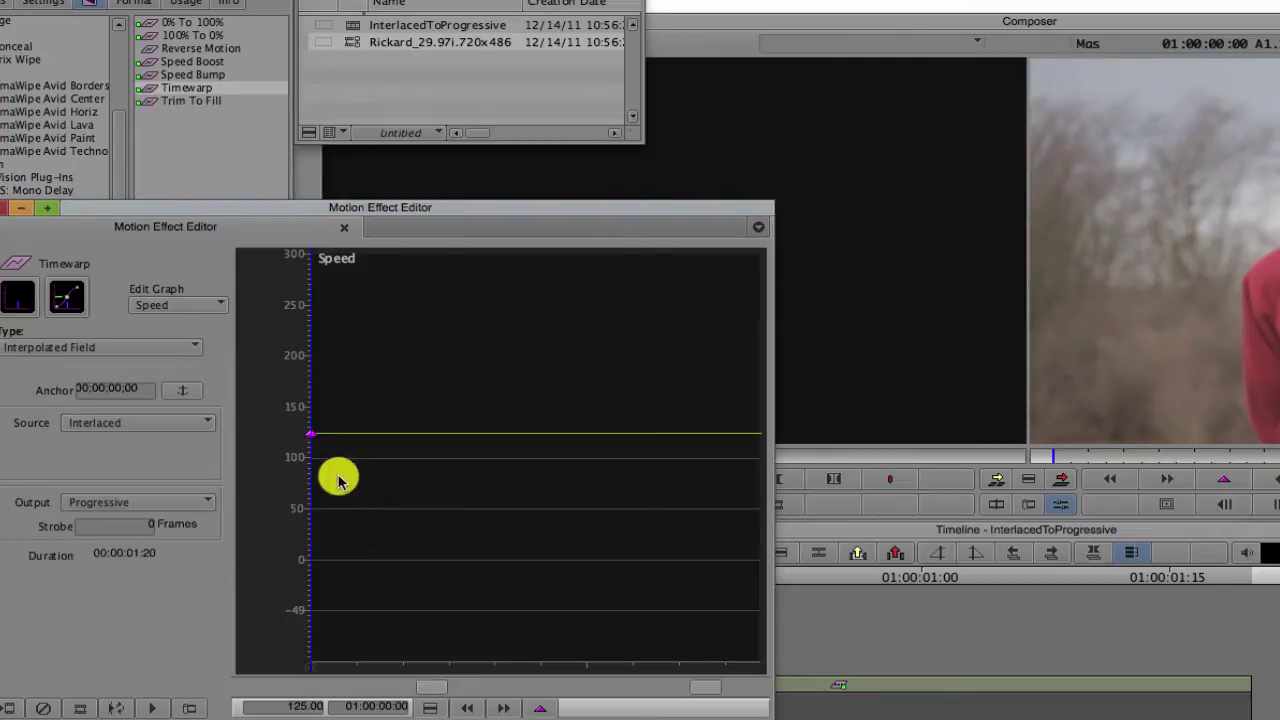
- Change the speed keyframe from 125 to 50%
{"action": "left_click", "coordinate": [311, 440]}
{"action": "left_click", "coordinate": [290, 706]}
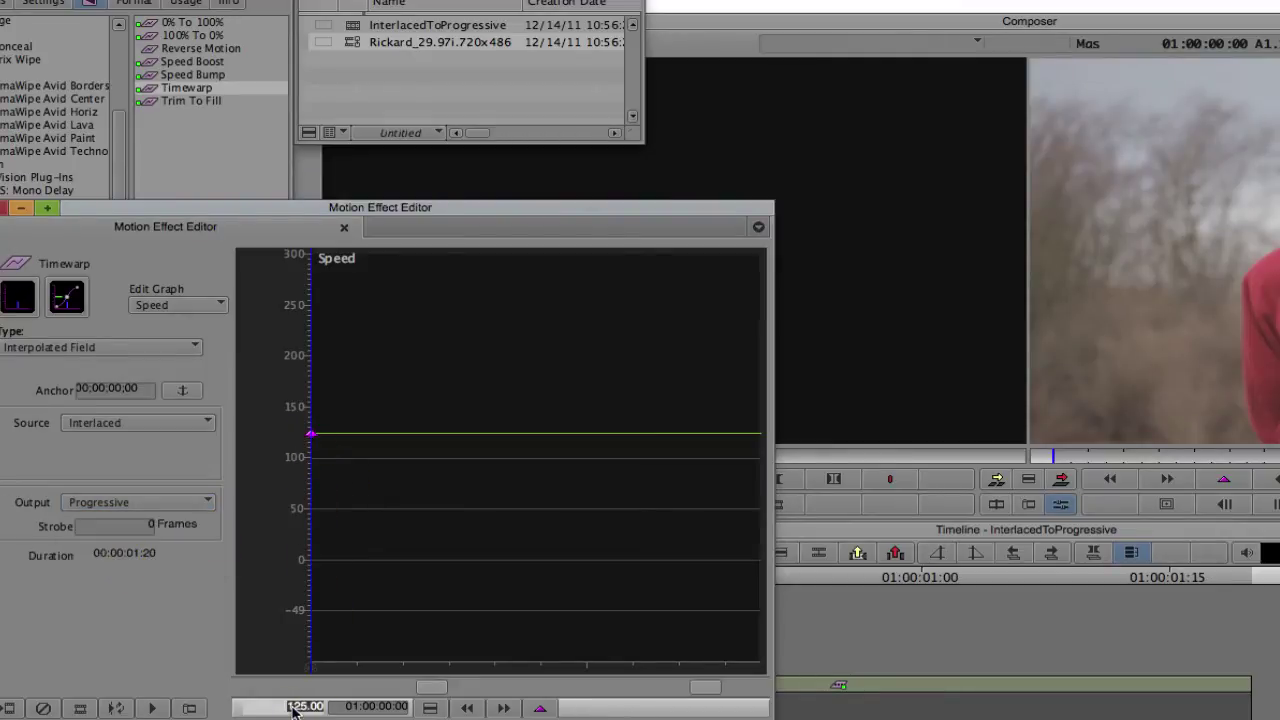
{"action": "type", "text": "50"}
{"action": "key", "text": "Return"}
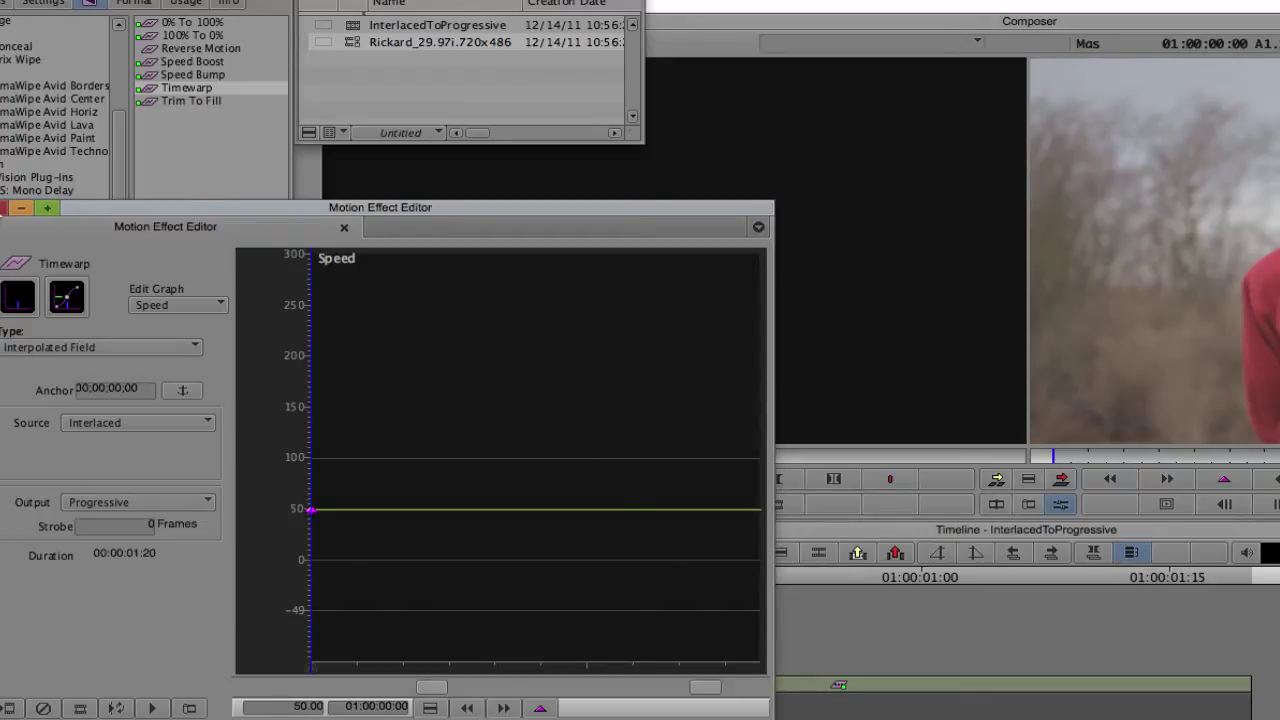
- Trim the 50% Rickard clip's tail out to 01:00:04:05 to include all footage
{"action": "left_click", "coordinate": [3, 208]}
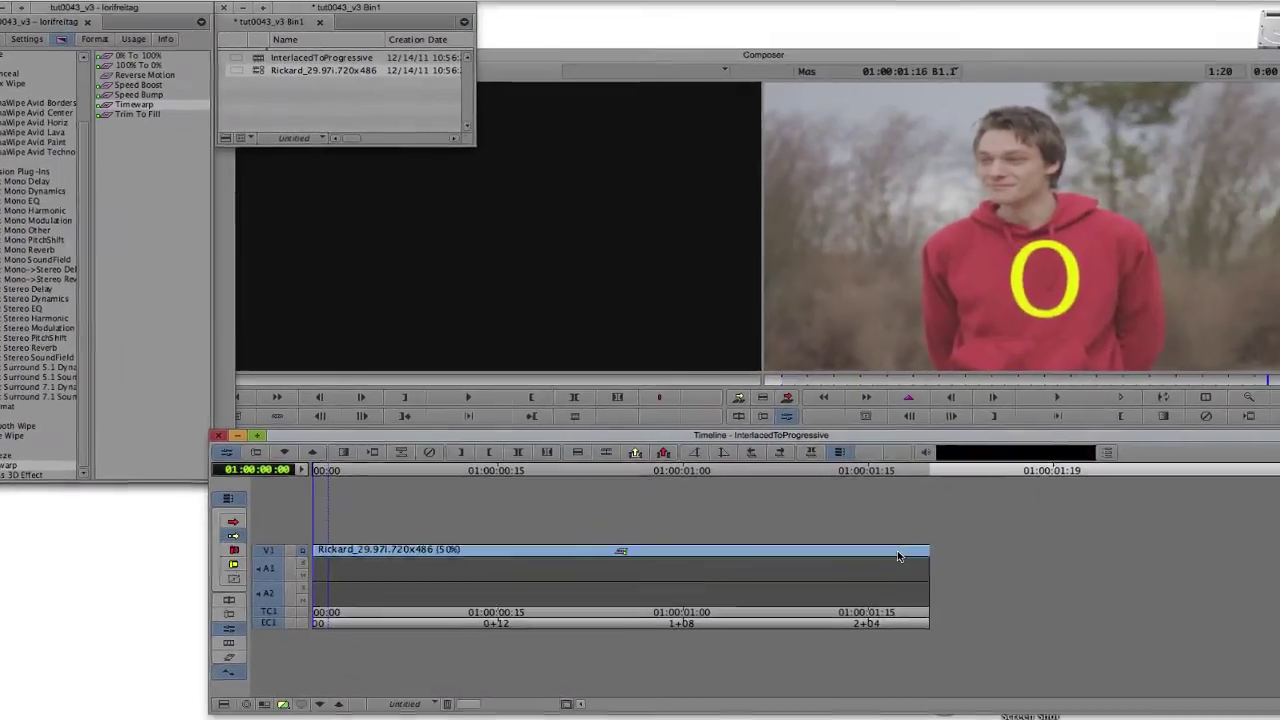
{"action": "left_click", "coordinate": [884, 556]}
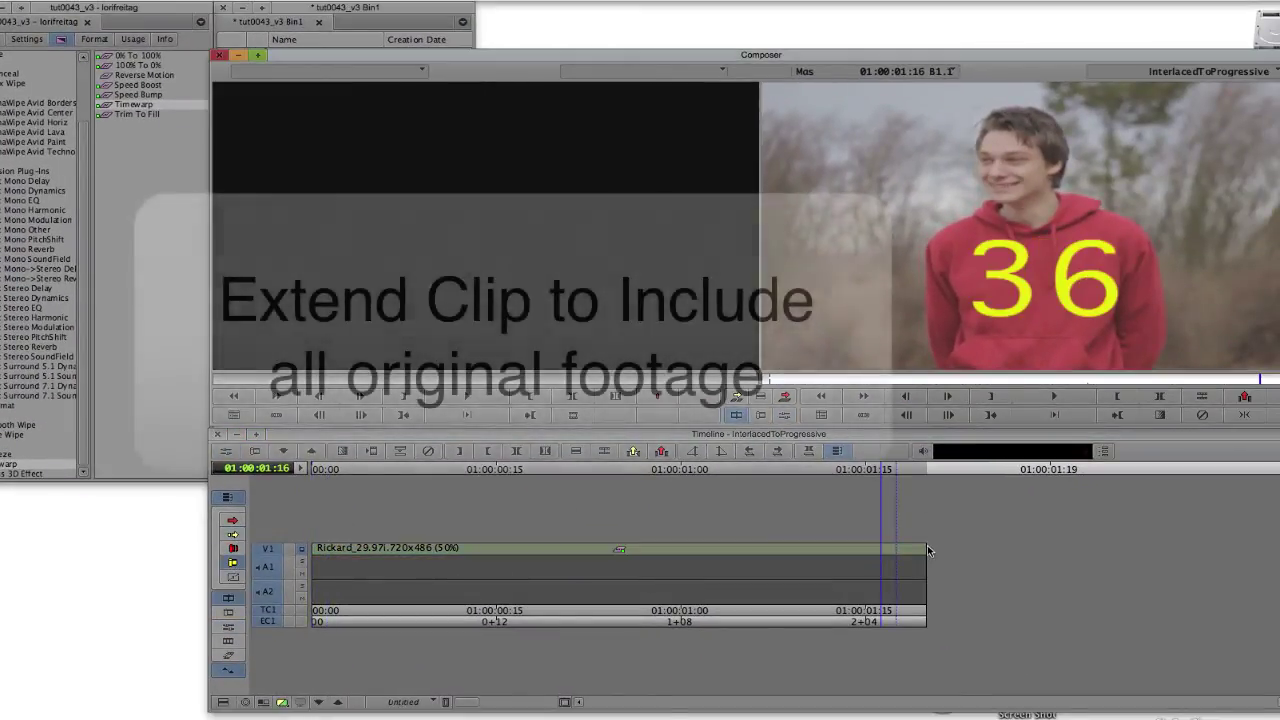
{"action": "left_click", "coordinate": [924, 549]}
{"action": "left_click", "coordinate": [924, 549]}
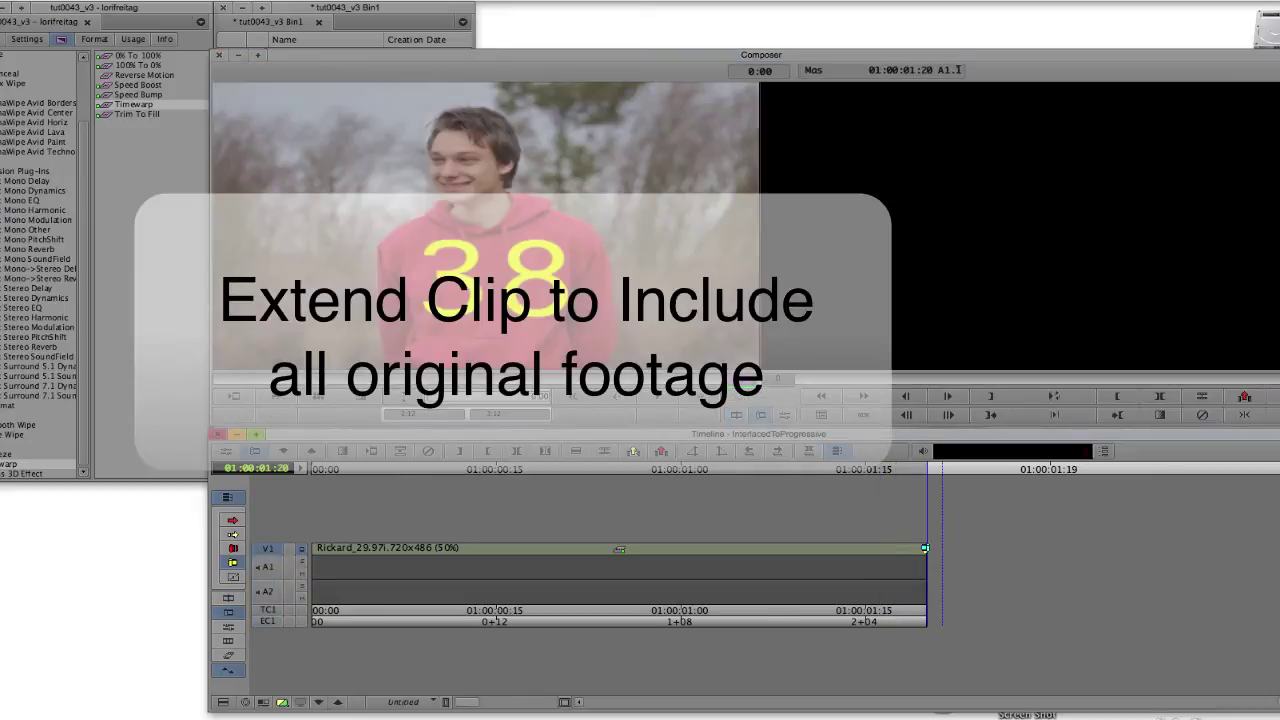
{"action": "left_click_drag", "start_coordinate": [924, 549], "coordinate": [1143, 566]}
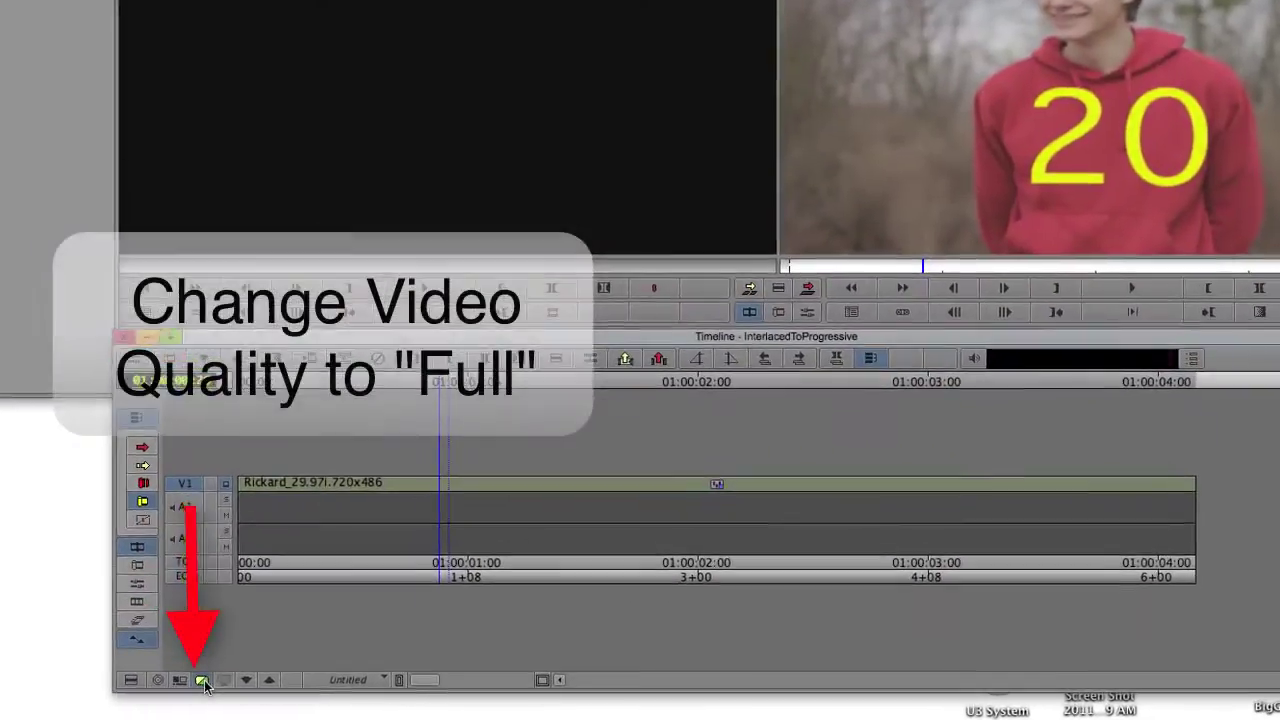
- Set full video quality and drag Twixtor from RE:Vision Plug-Ins onto the Rickard_29.97i clip
{"action": "left_click", "coordinate": [201, 680]}
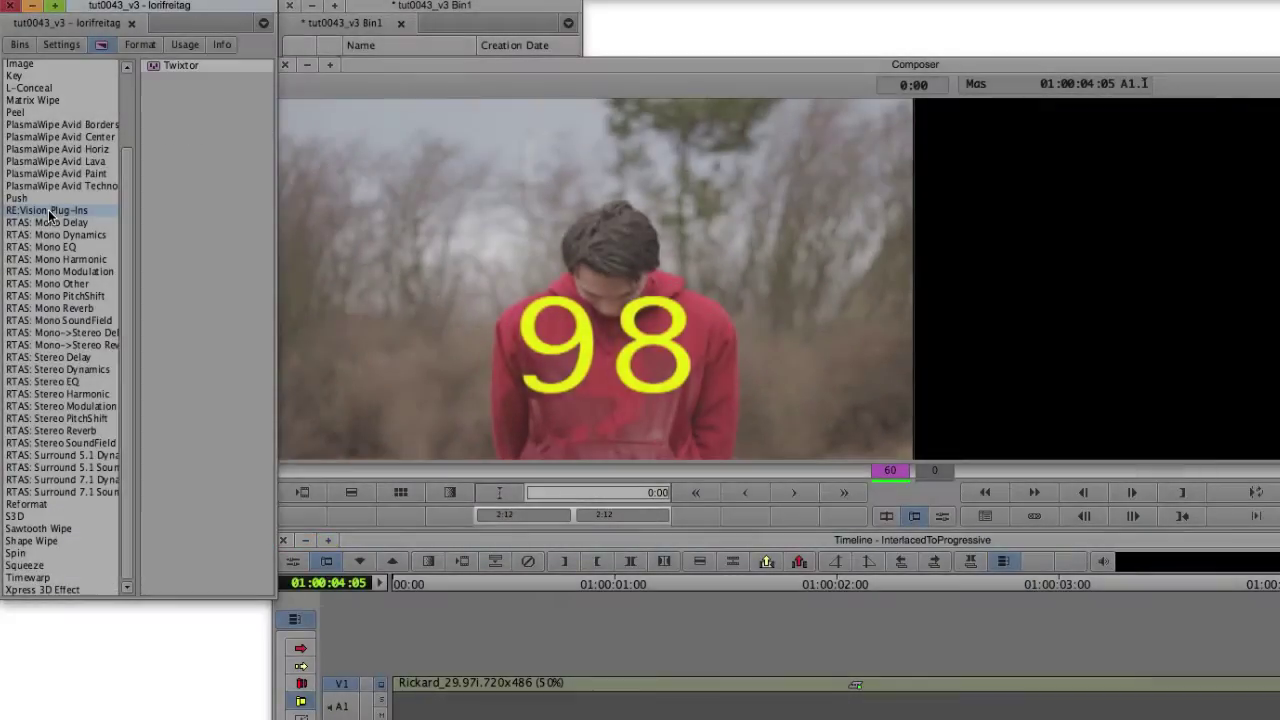
{"action": "left_click_drag", "start_coordinate": [172, 62], "coordinate": [716, 692]}
- Open the Effect Editor for Twixtor on the V1 clip
{"action": "left_click", "coordinate": [292, 576]}
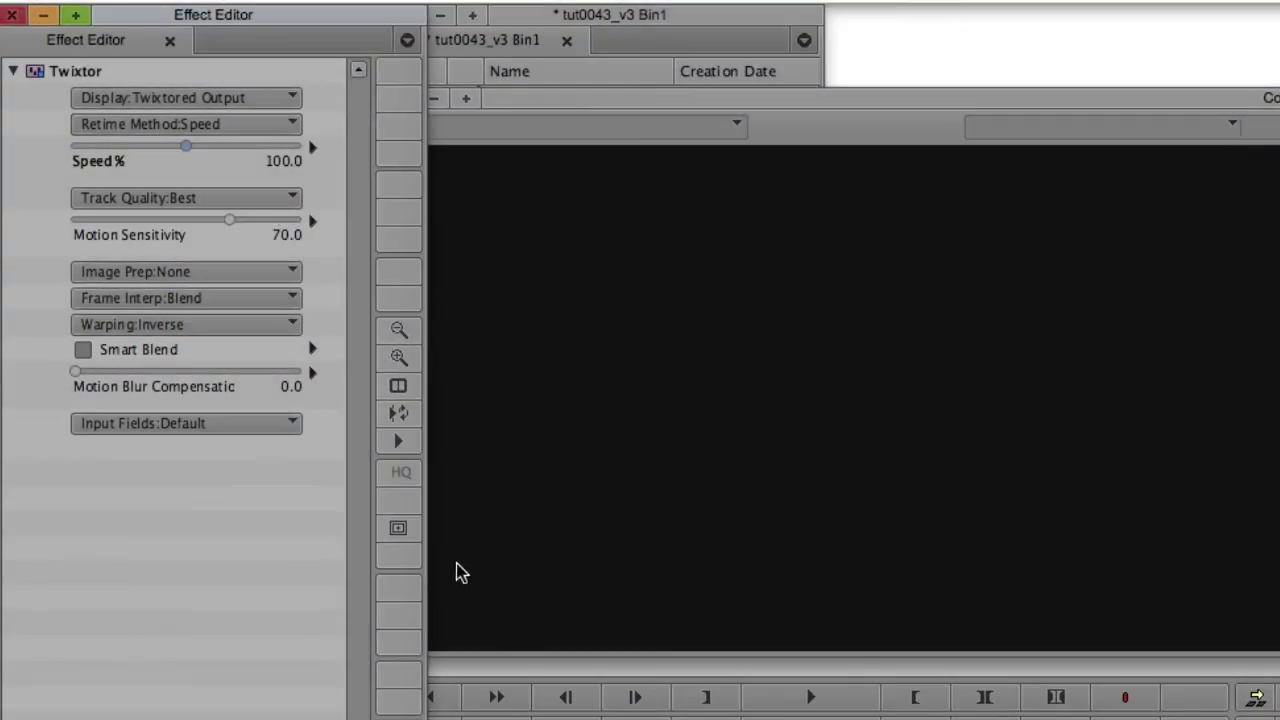
- Enter 250 in Twixtor's Speed % field
{"action": "type", "text": "2"}
{"action": "key", "text": "Return"}
{"action": "type", "text": "50"}
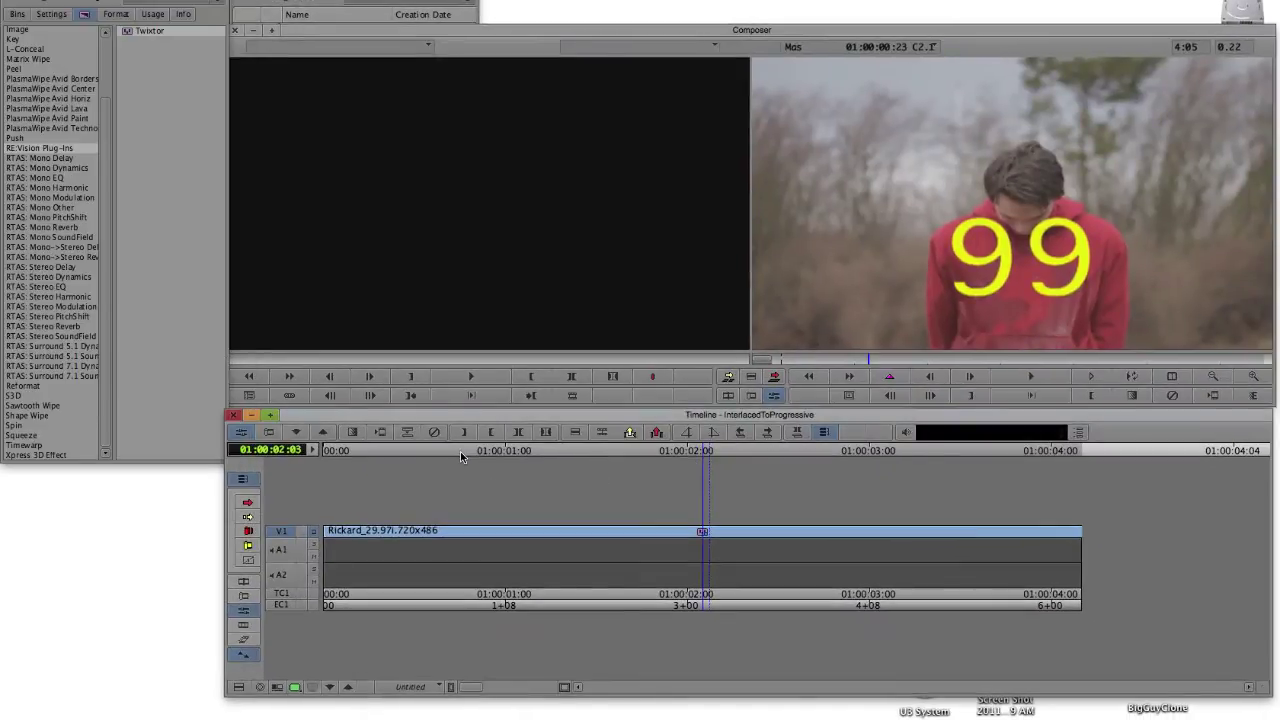
- Close the Effect Editor, mark OUT at 01:00:01:20, then park at 01:00:00:00
{"action": "left_click", "coordinate": [463, 451]}
{"action": "left_click", "coordinate": [628, 451]}
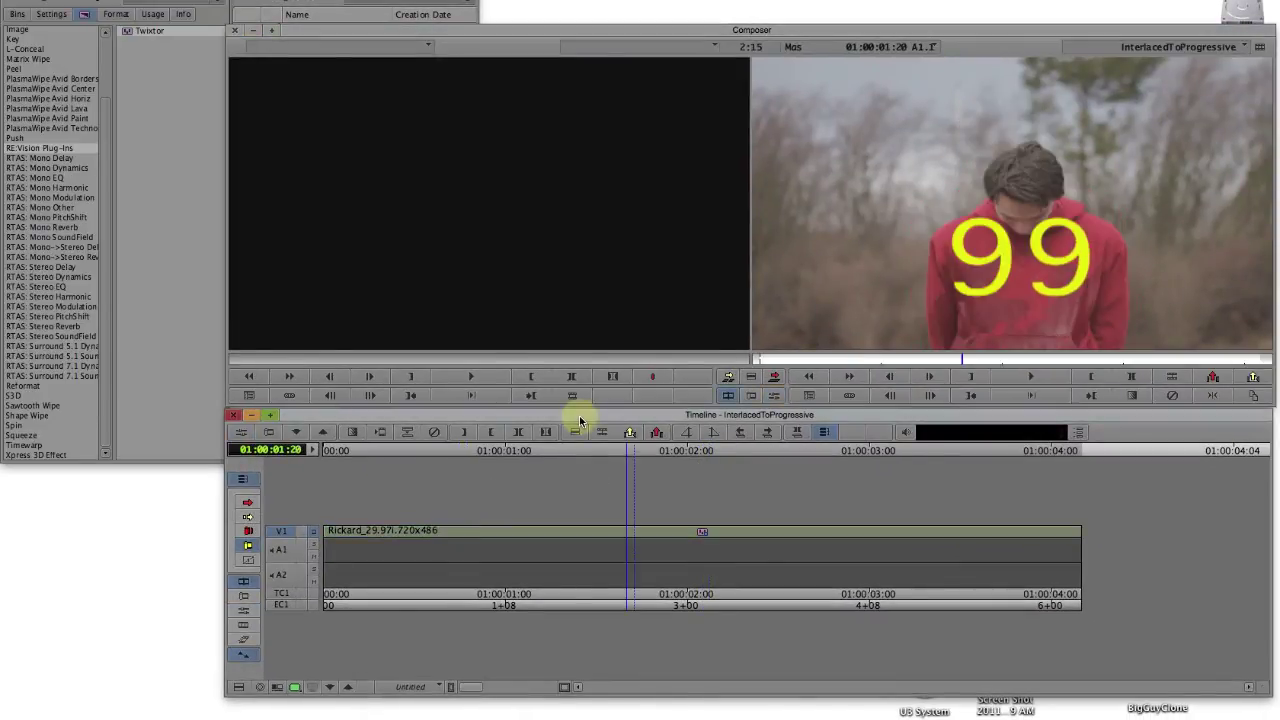
{"action": "left_click", "coordinate": [493, 432]}
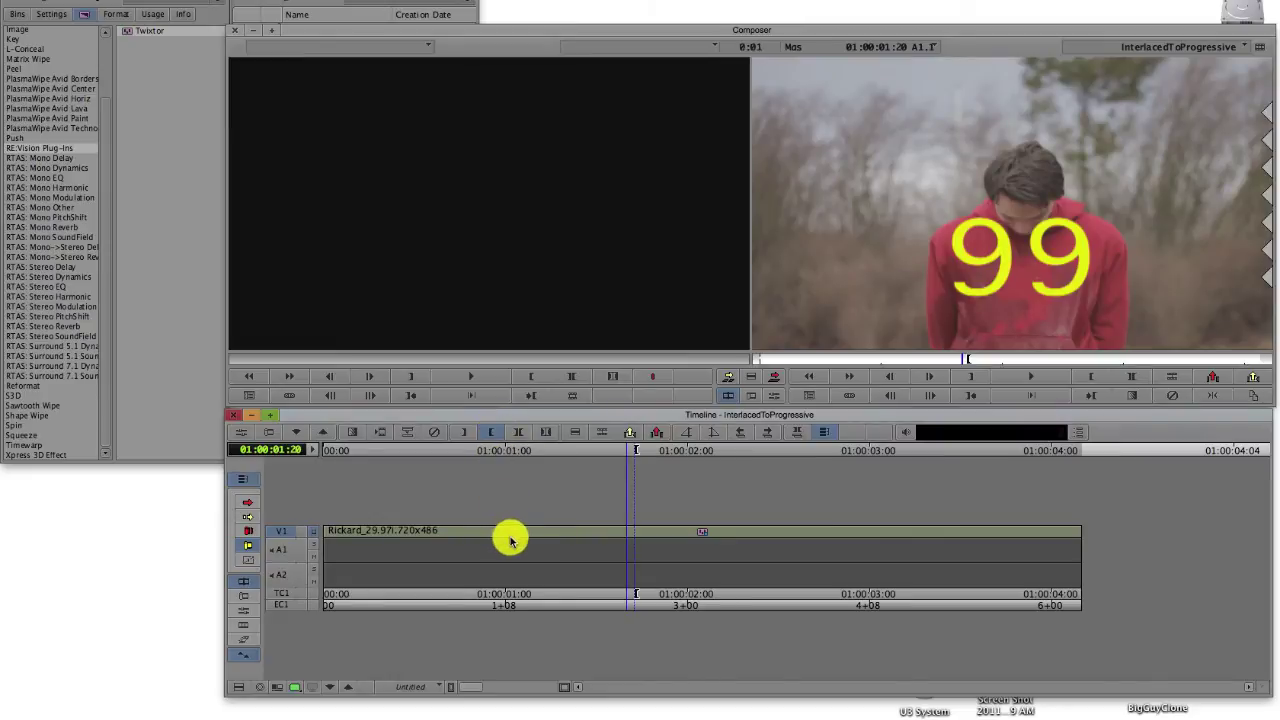
{"action": "left_click", "coordinate": [333, 534]}
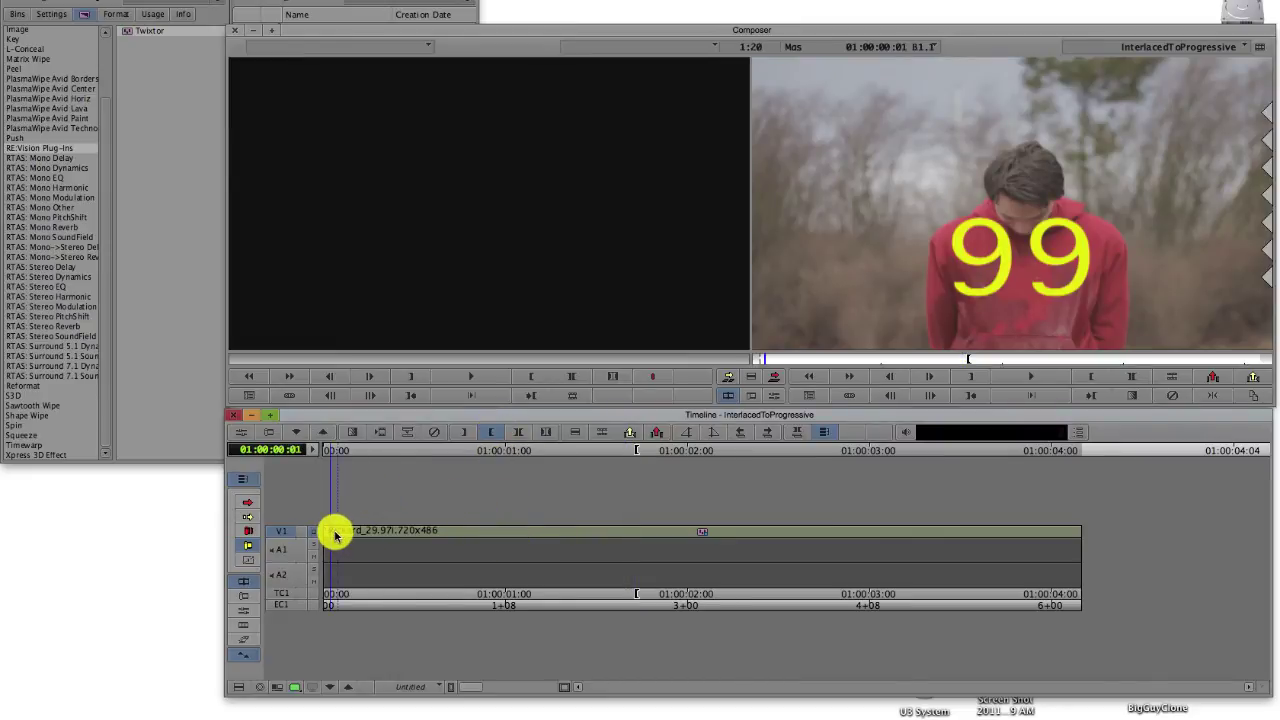
{"action": "key", "text": "Left"}
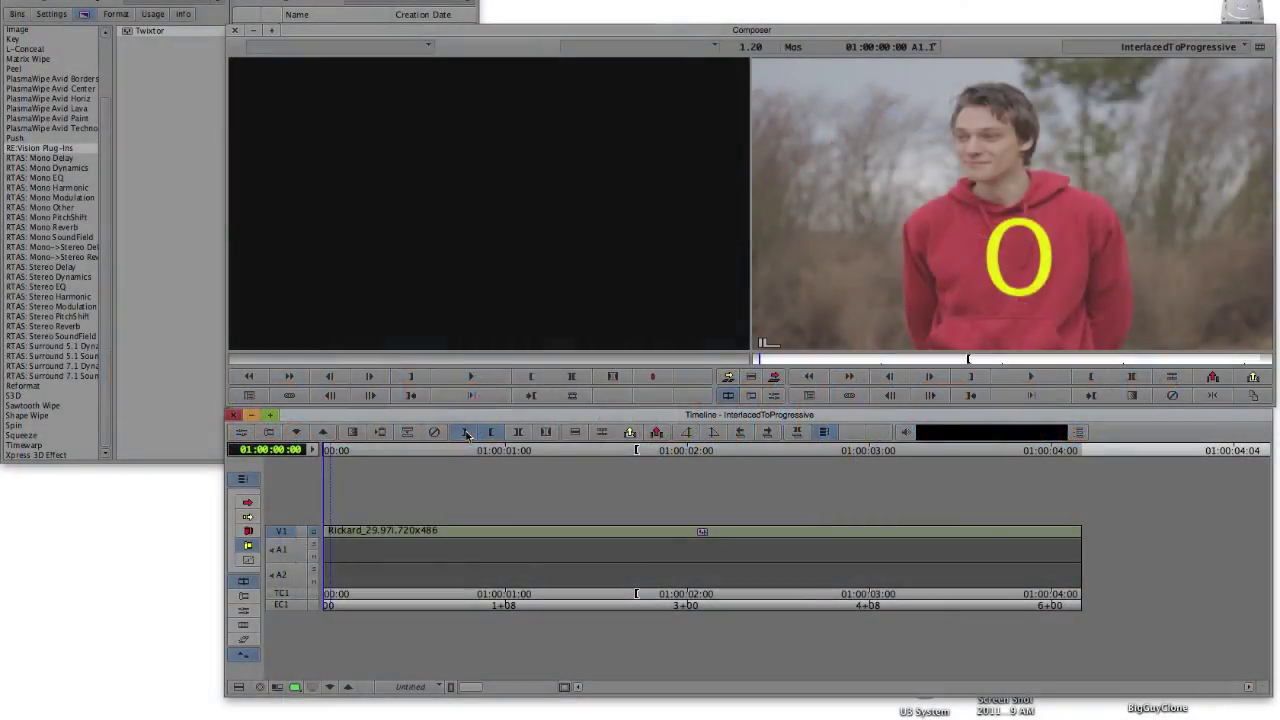
- Mark IN at the sequence start and create a Video Mixdown of the marked range
{"action": "left_click", "coordinate": [466, 433]}
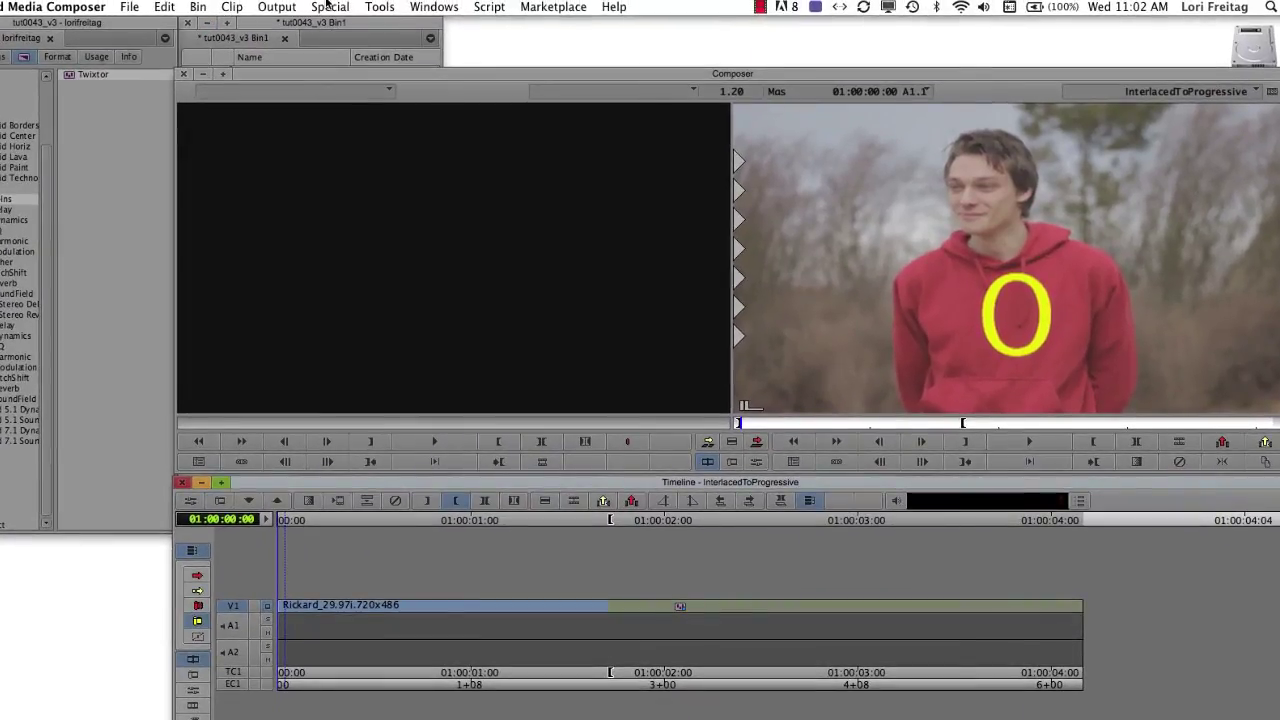
{"action": "left_click", "coordinate": [327, 6]}
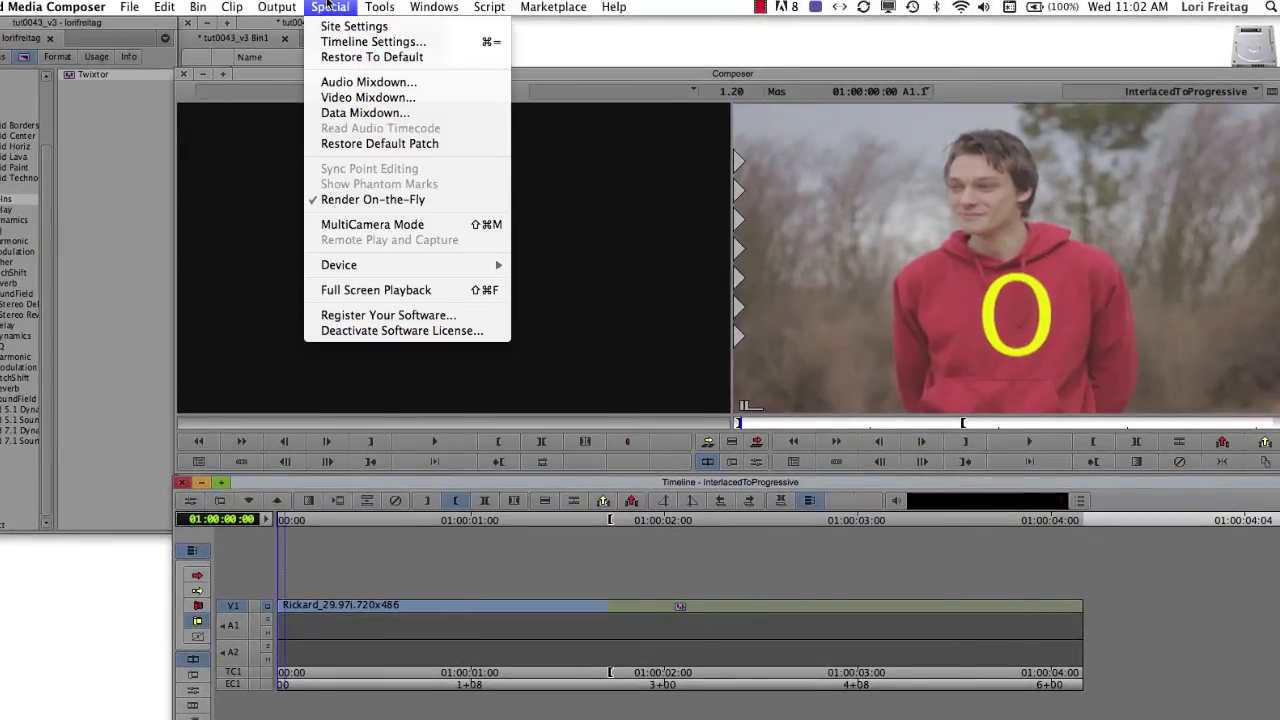
{"action": "left_click", "coordinate": [353, 100]}
{"action": "left_click", "coordinate": [630, 480]}
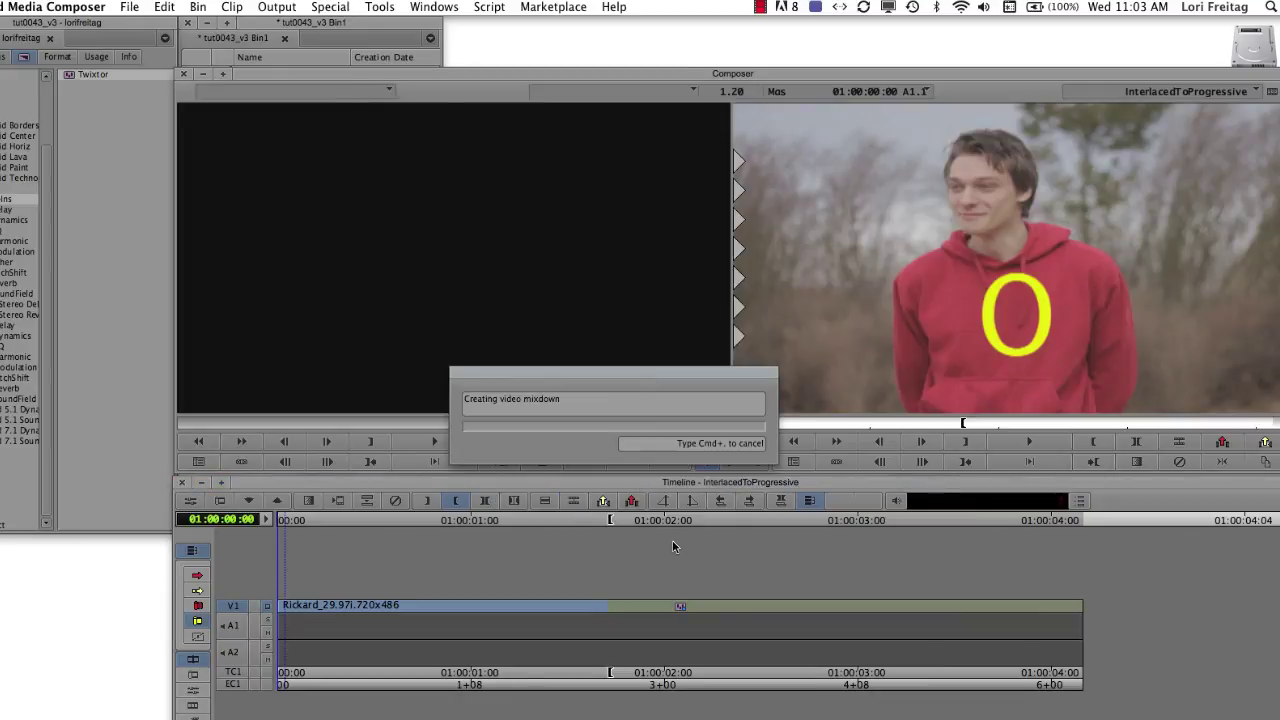